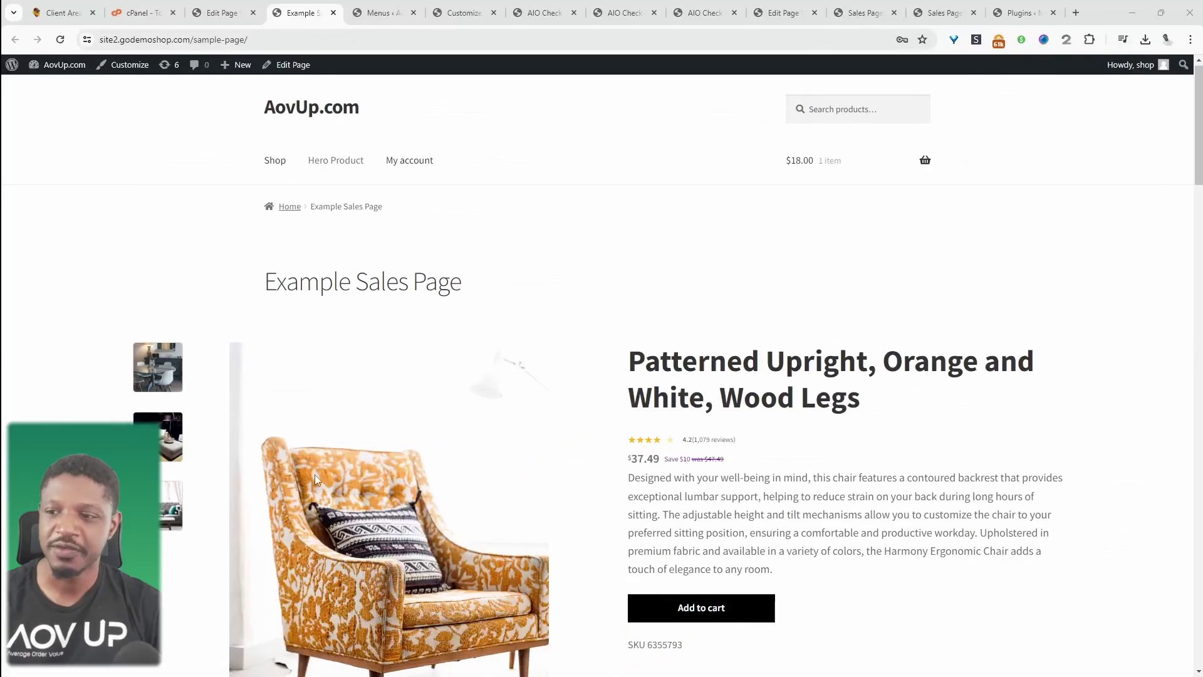
Scroll through the sales page's product grid
scroll(1003, 312, down, 6)
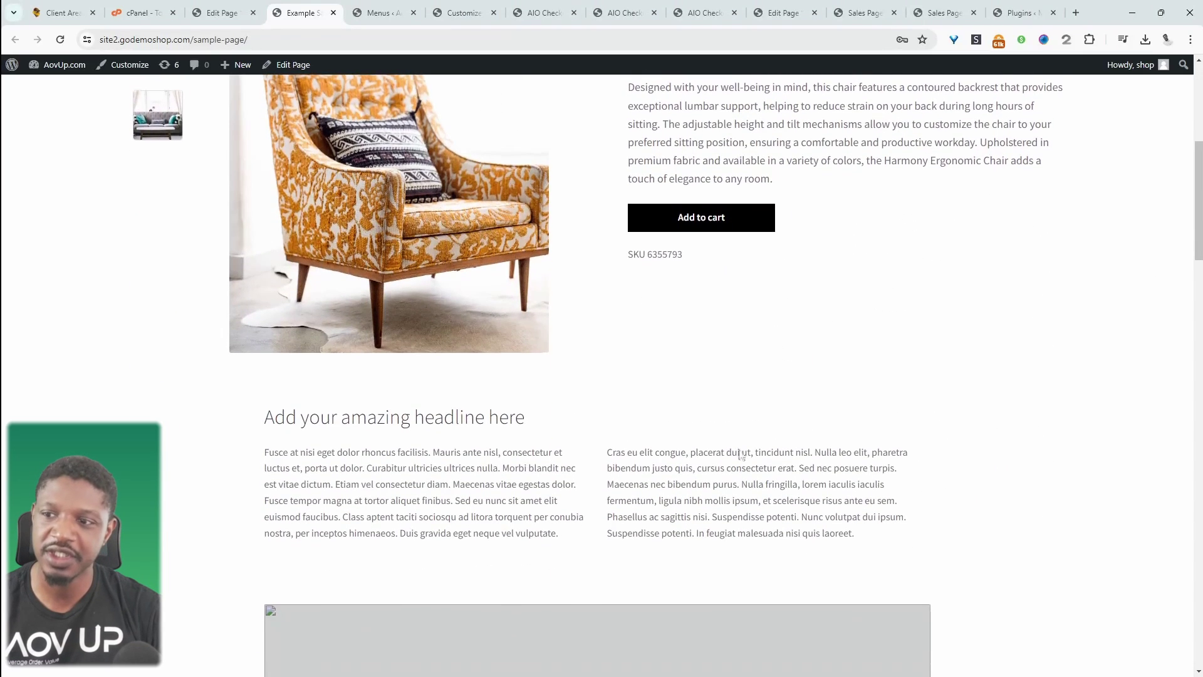
scroll(683, 356, down, 1)
scroll(682, 356, down, 10)
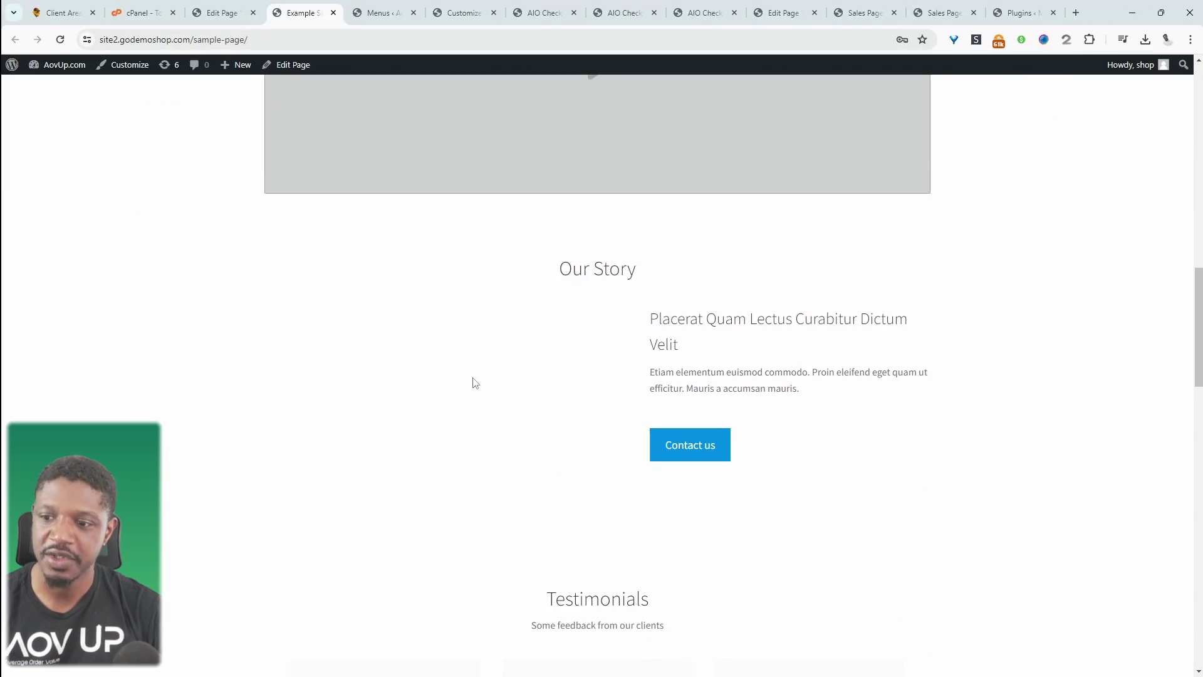
scroll(475, 383, down, 12)
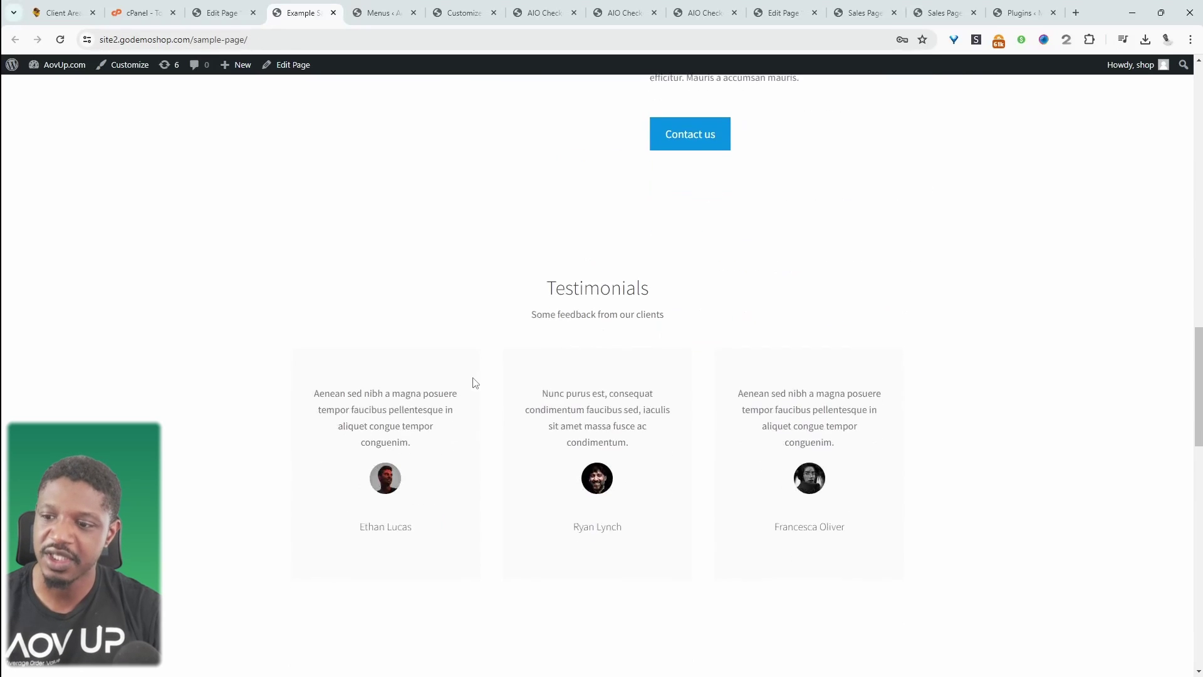
scroll(677, 532, down, 5)
scroll(638, 453, up, 3)
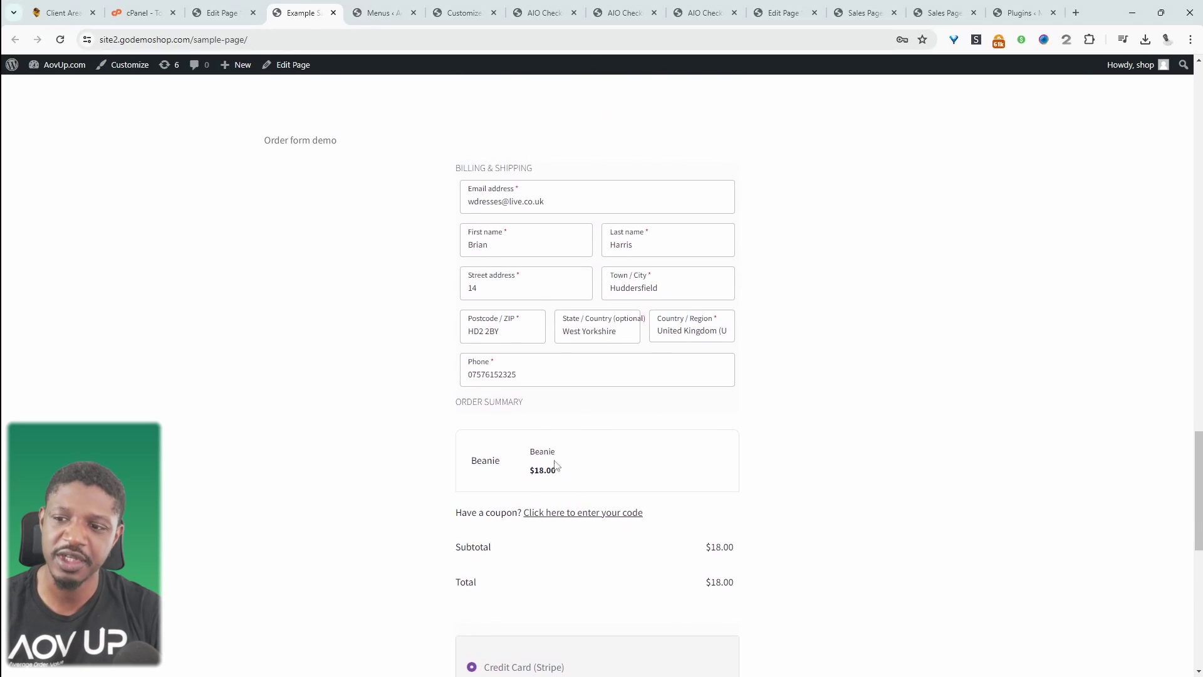
scroll(532, 438, down, 1)
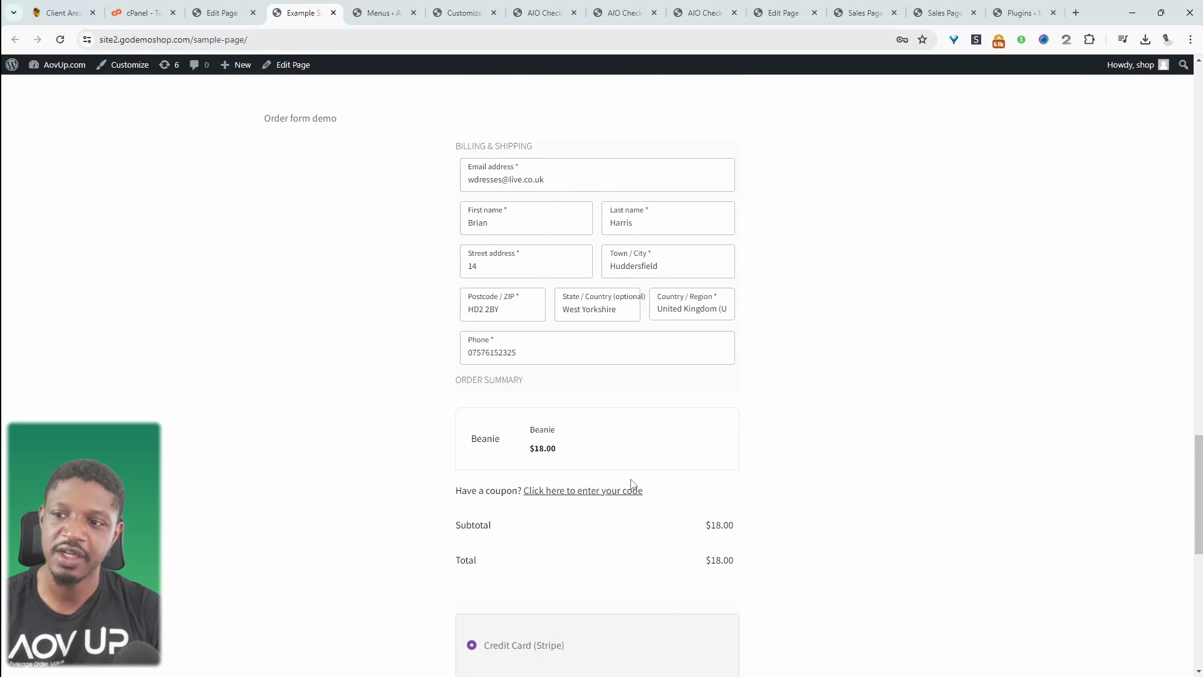
scroll(671, 316, down, 3)
scroll(672, 317, up, 15)
scroll(665, 338, up, 10)
scroll(663, 341, down, 3)
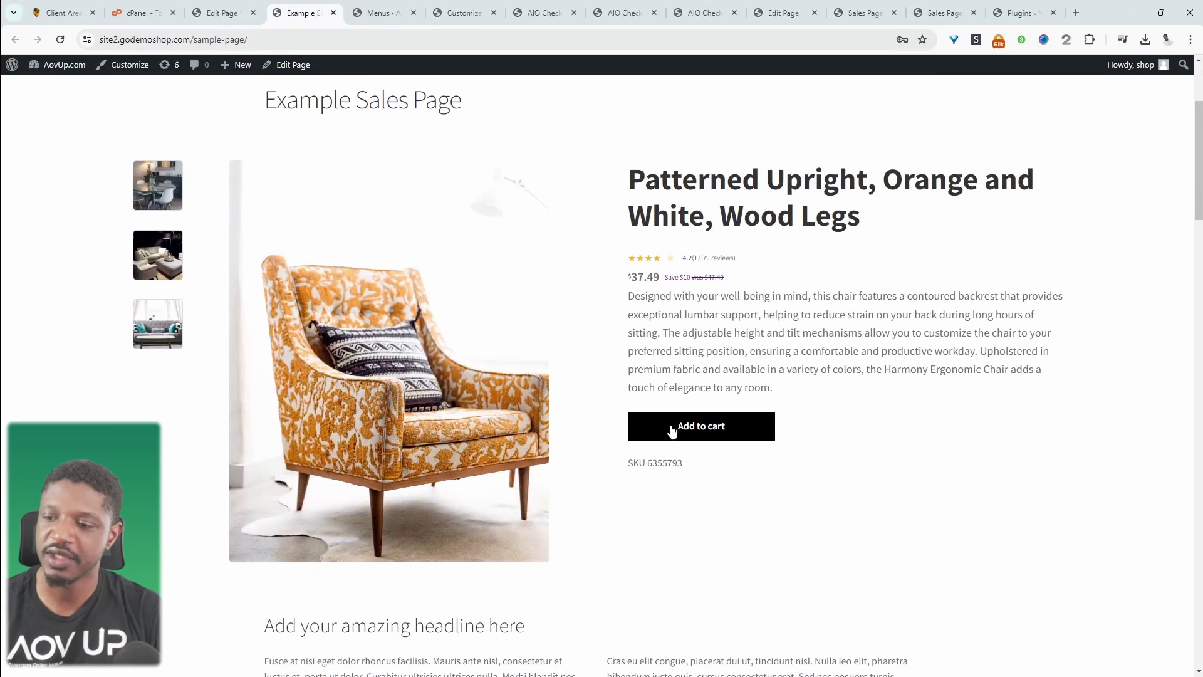
scroll(663, 429, down, 1)
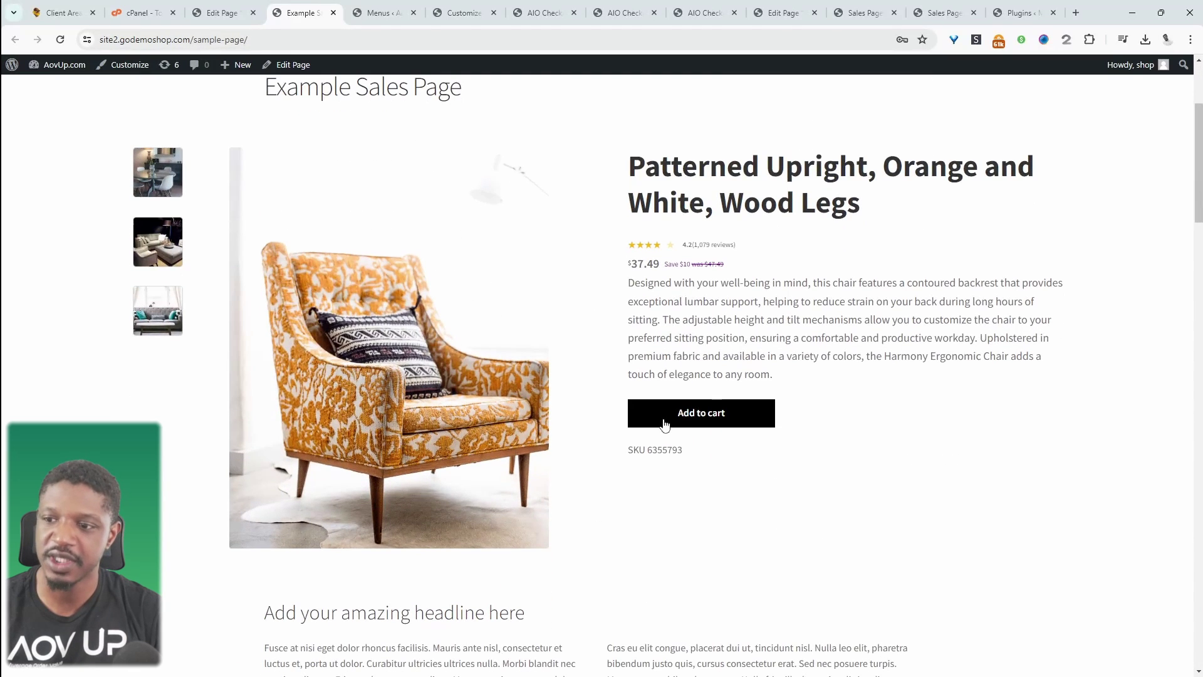
Add the chair and review it in the order form
click(665, 425)
scroll(664, 421, down, 1)
scroll(664, 422, up, 3)
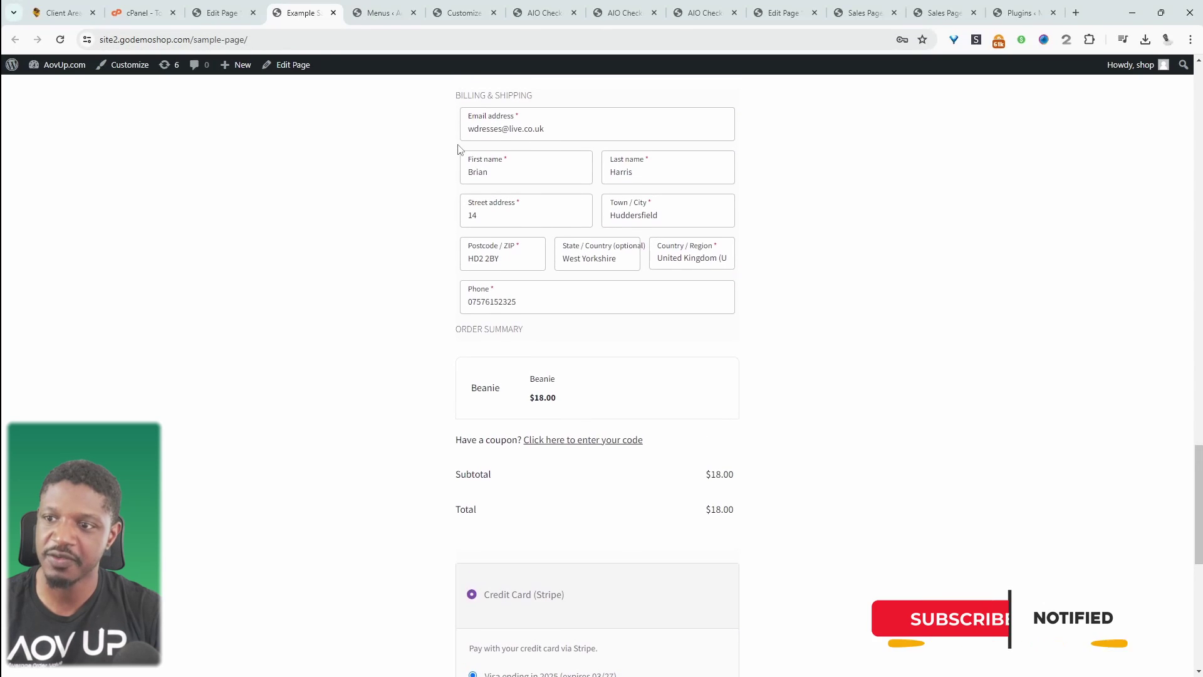
scroll(623, 443, down, 5)
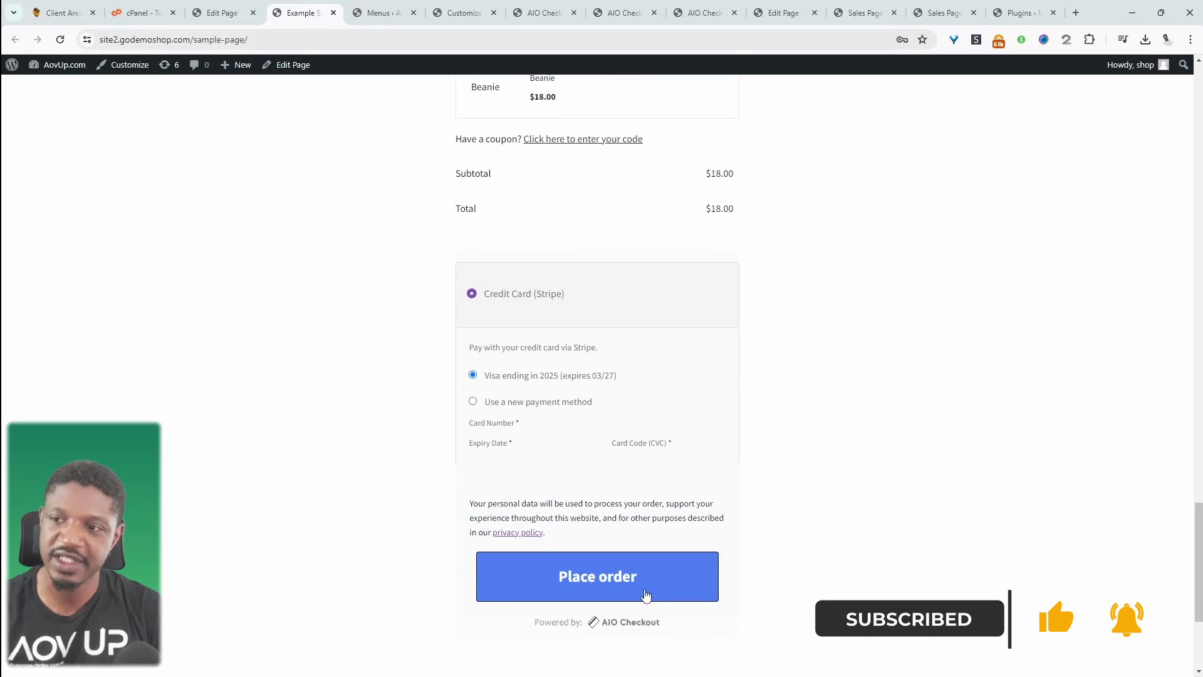
scroll(746, 437, up, 14)
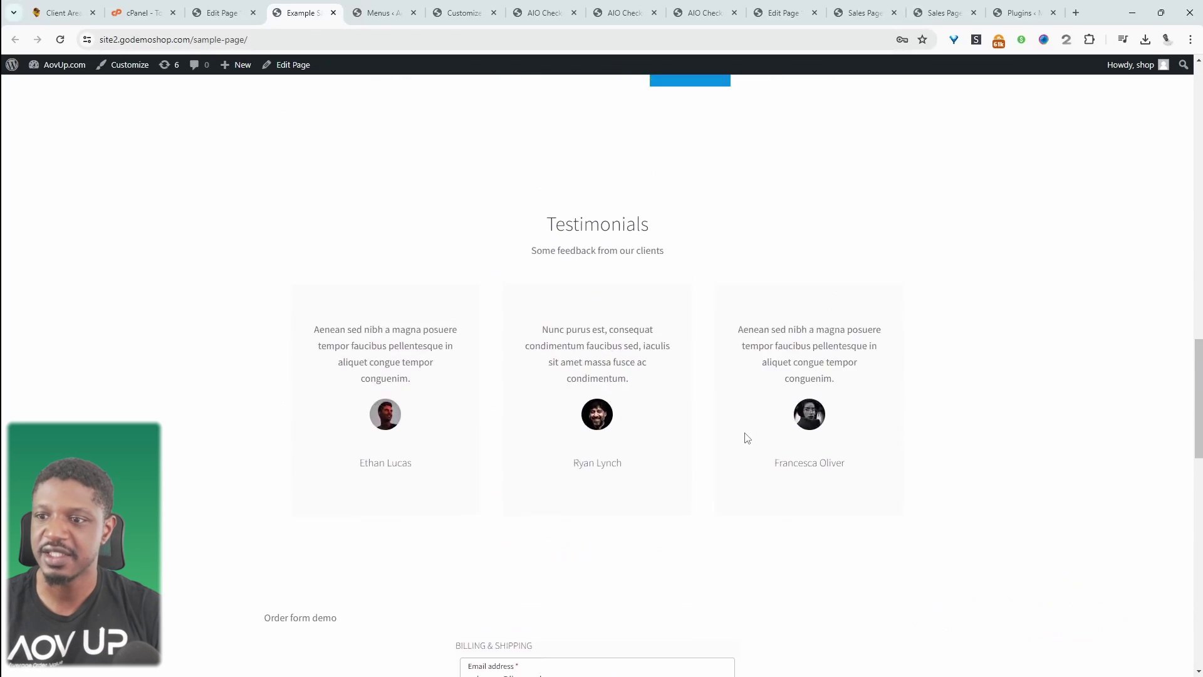
scroll(745, 437, up, 15)
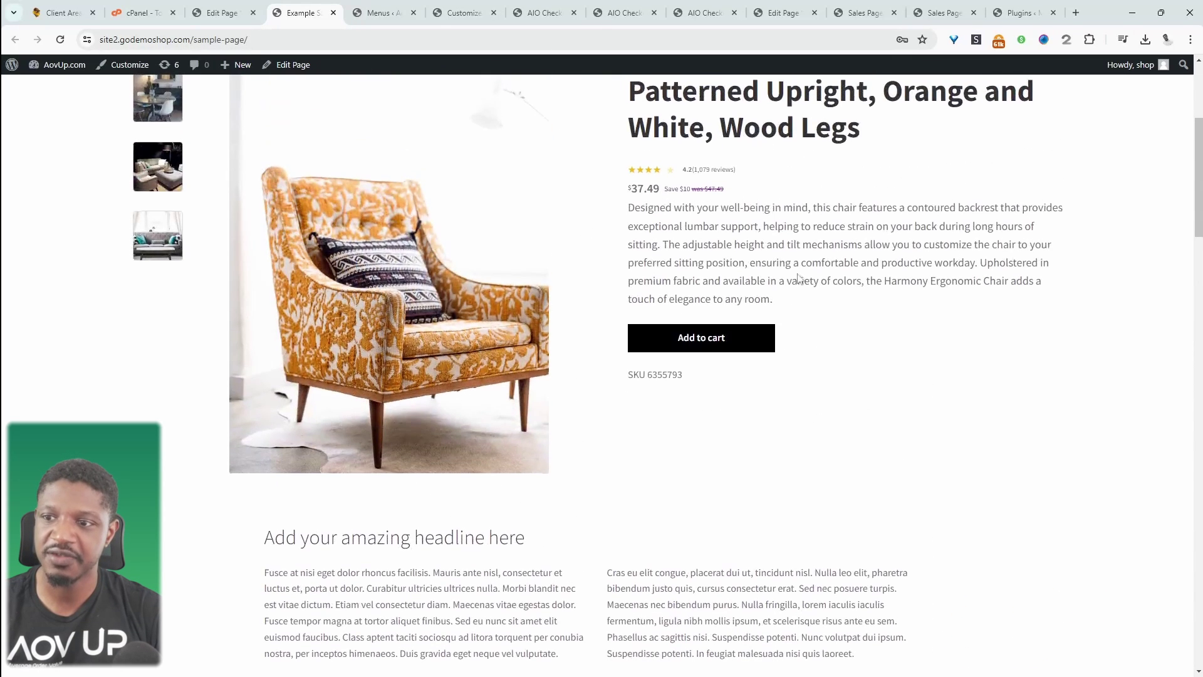
scroll(734, 369, up, 1)
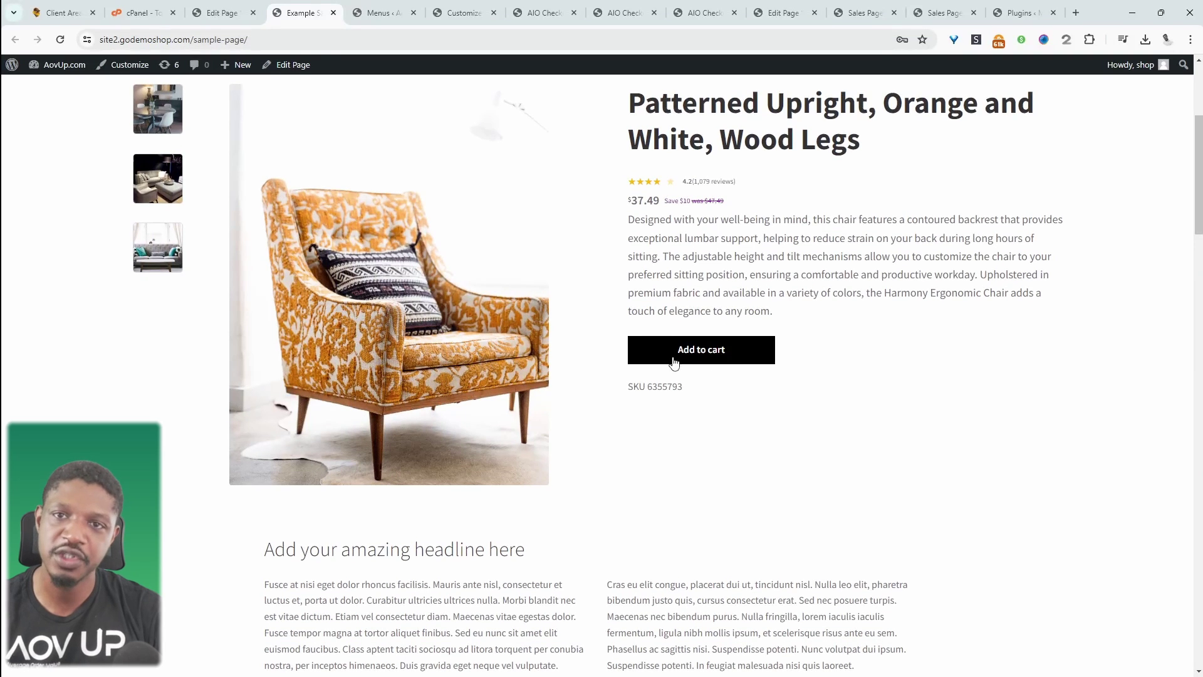
Finish reviewing the page, then highlight the All In One Checkout heading on aovup.com
scroll(717, 408, down, 5)
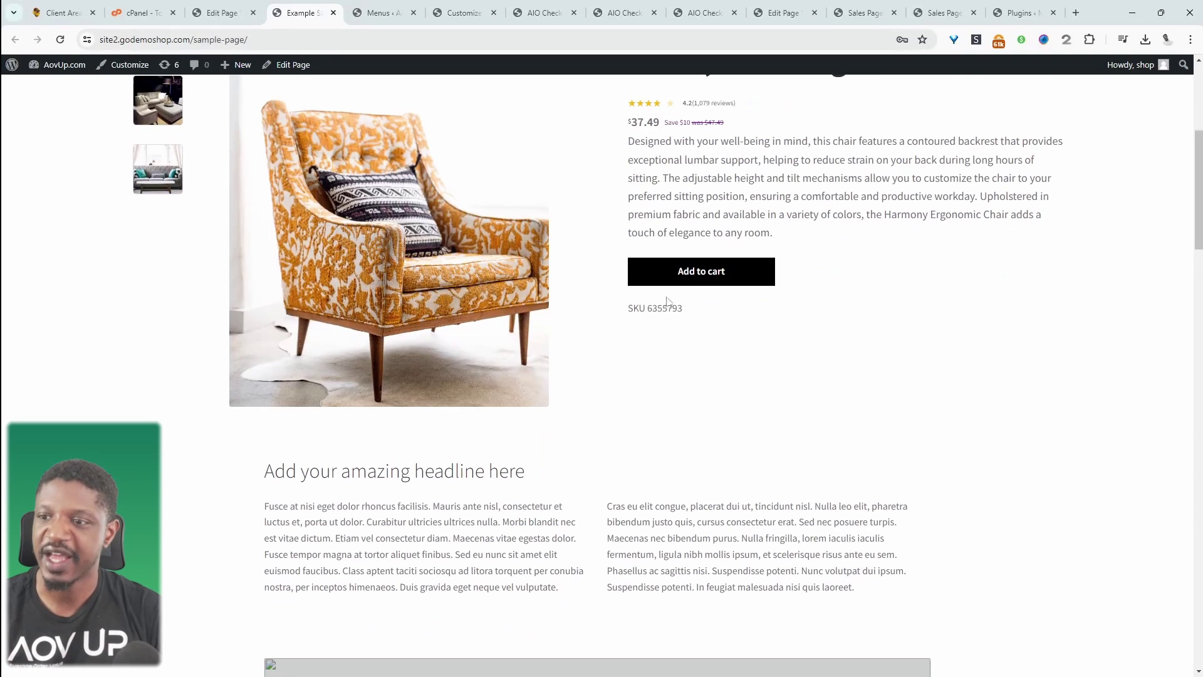
scroll(669, 344, down, 15)
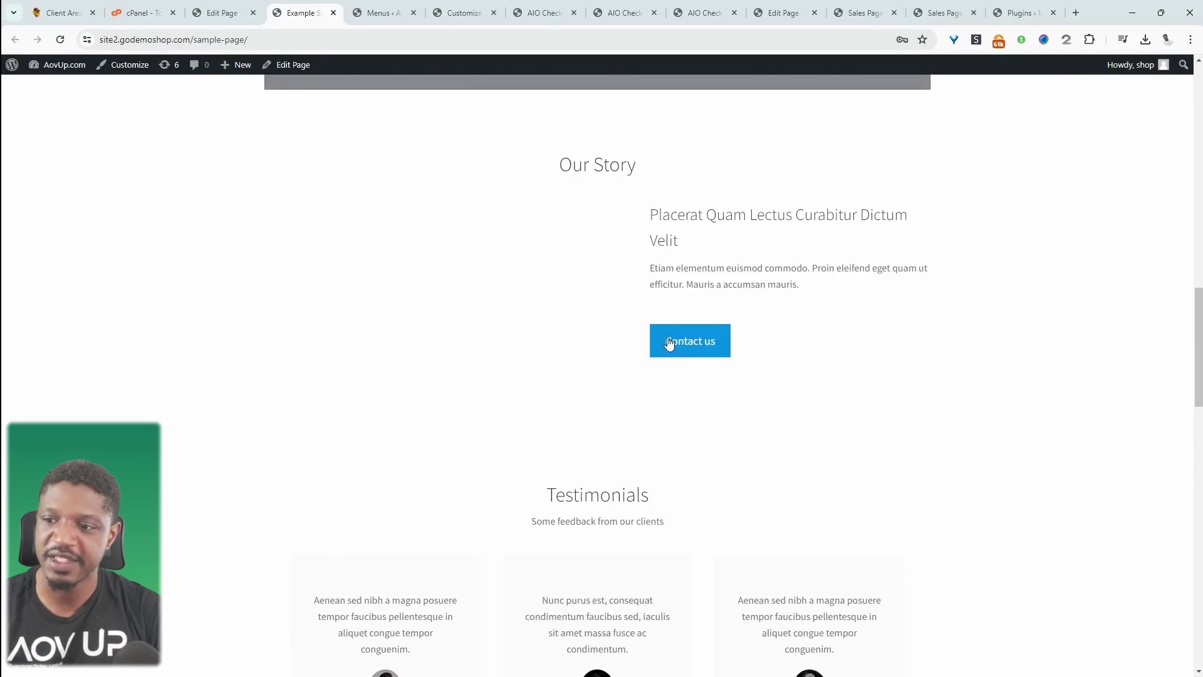
scroll(613, 521, down, 2)
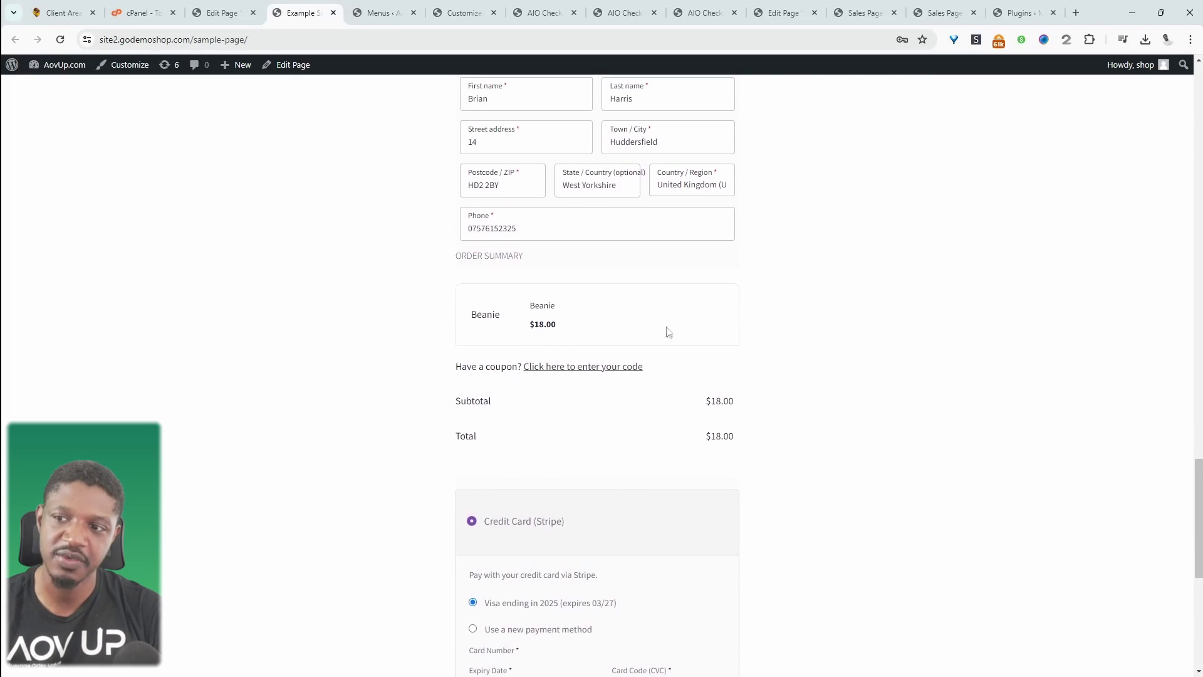
scroll(564, 589, down, 4)
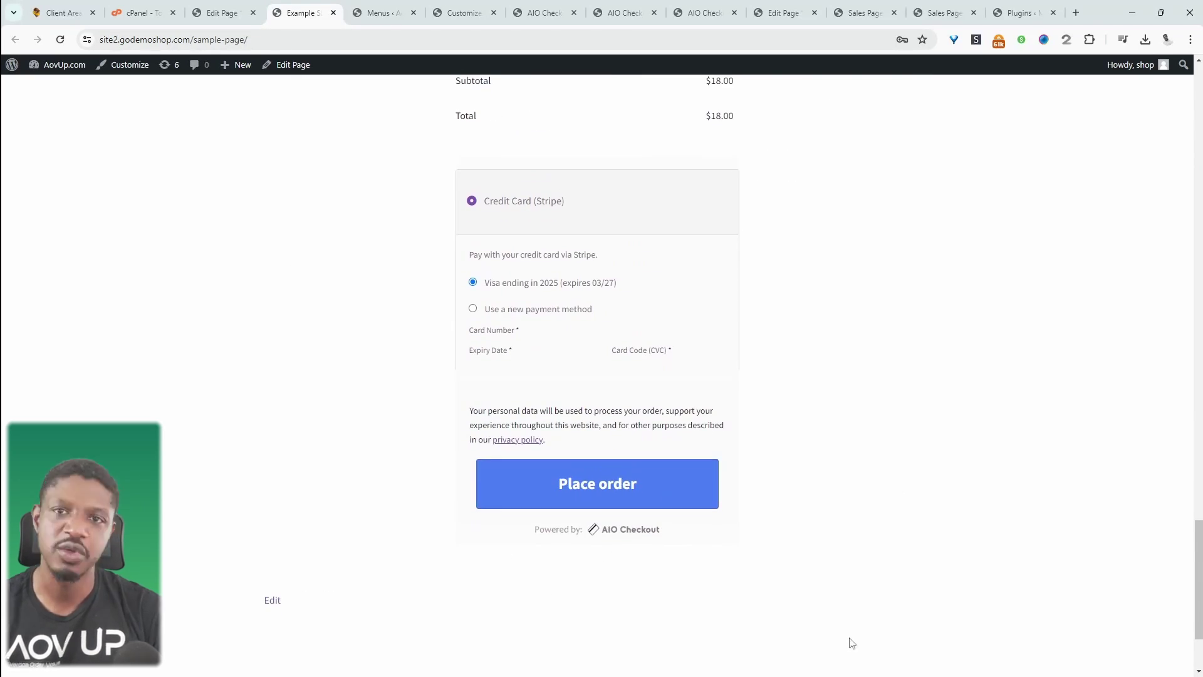
scroll(851, 643, up, 5)
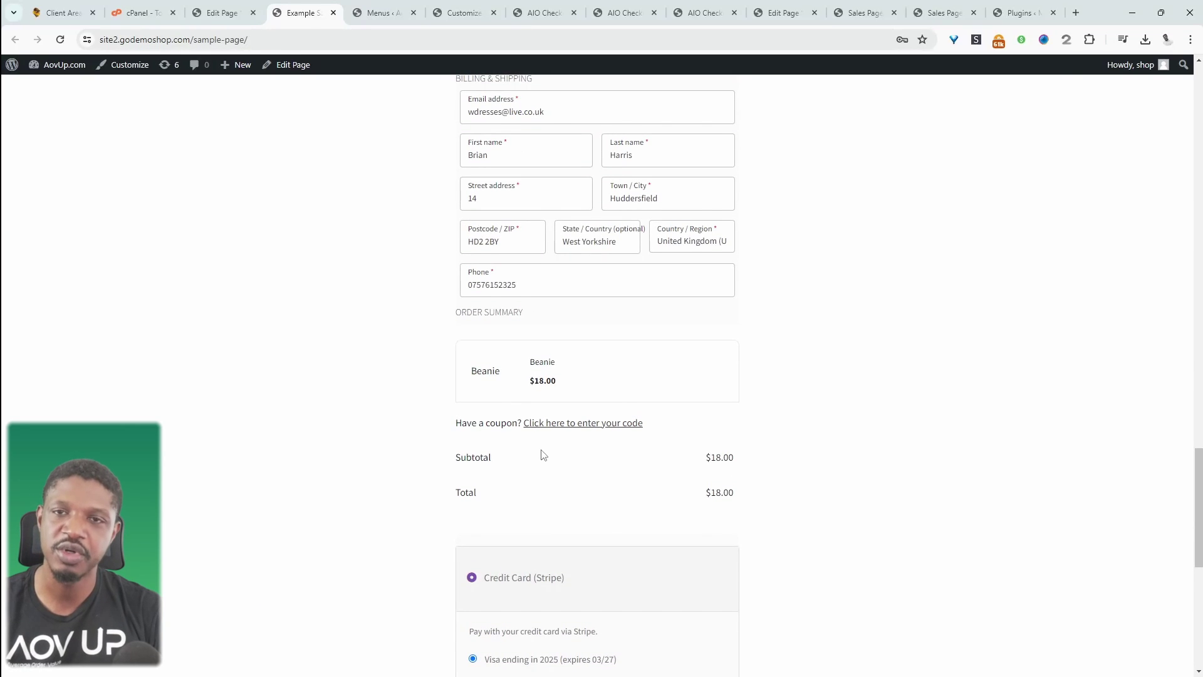
scroll(455, 229, up, 3)
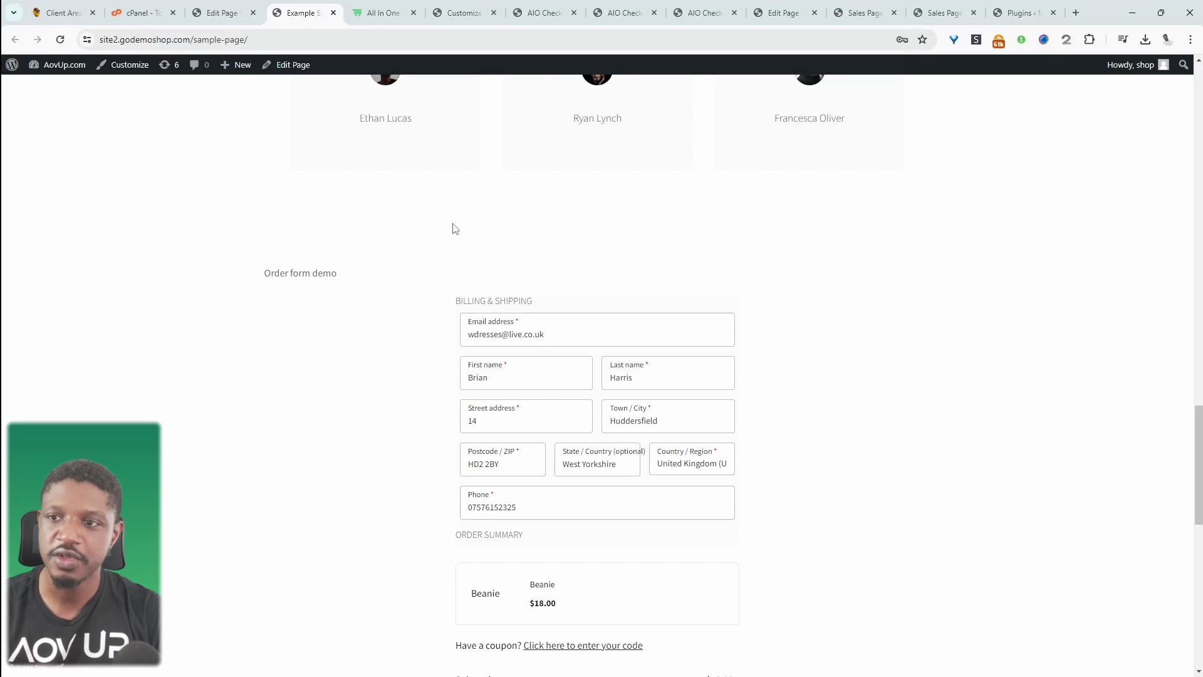
click(382, 12)
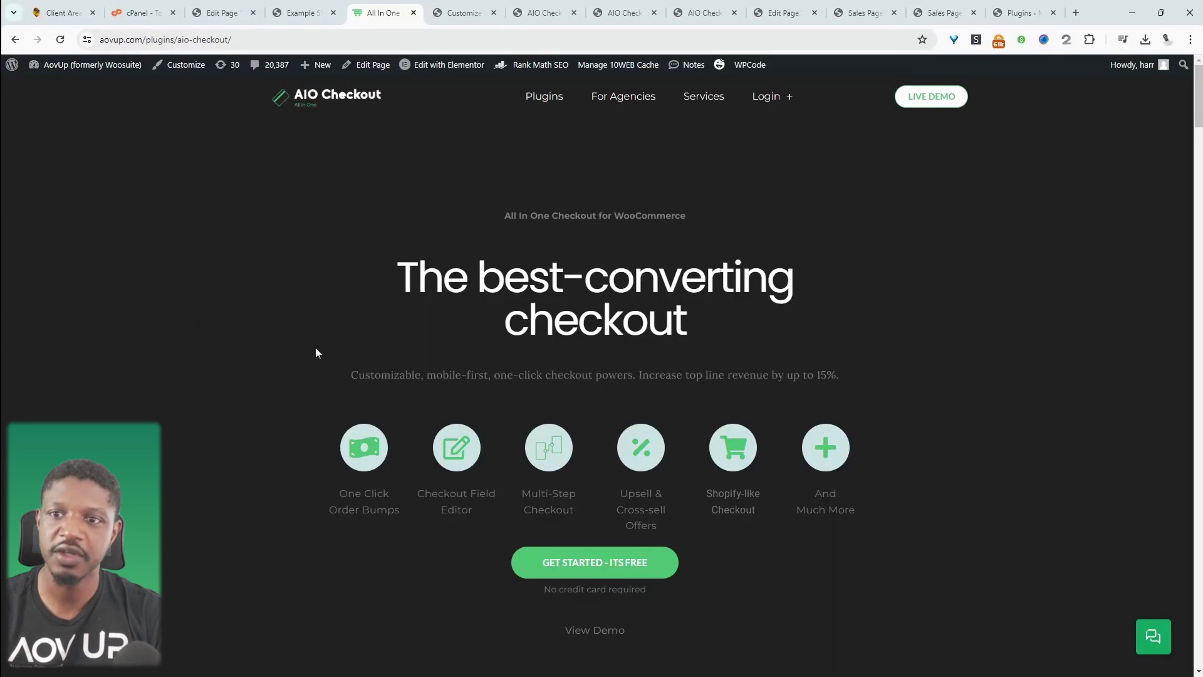
drag(512, 217, 647, 217)
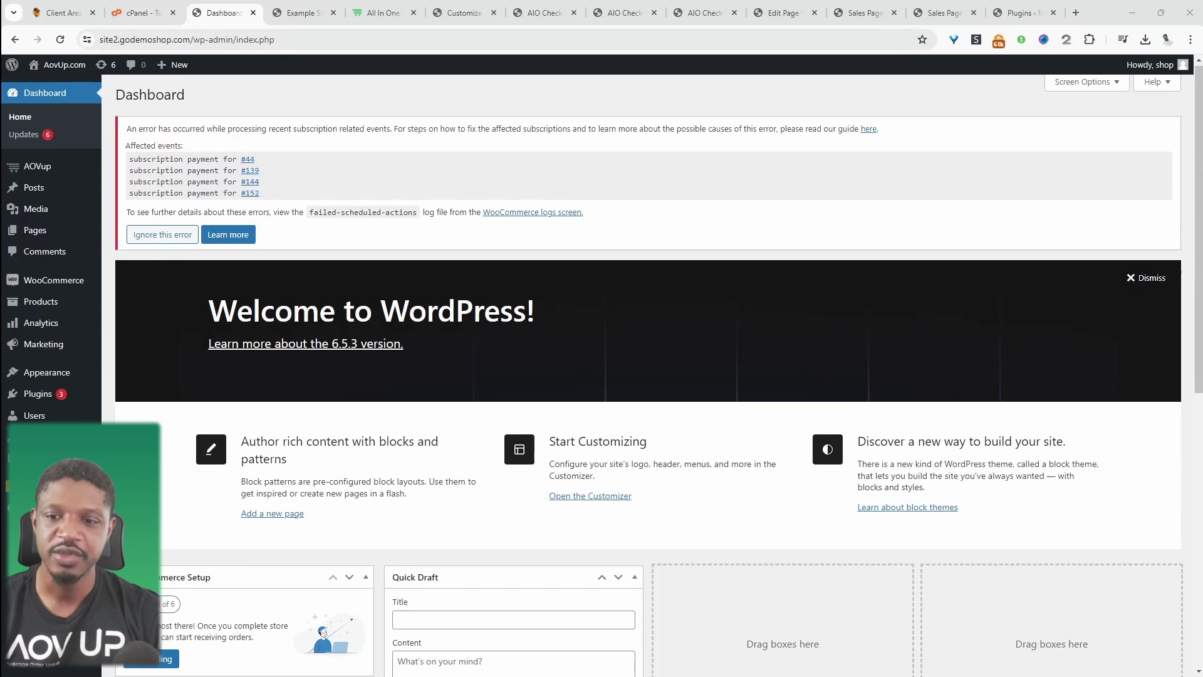
Open the AIO Checkout screen from the AOVup sidebar menu
mouse_move(62, 395)
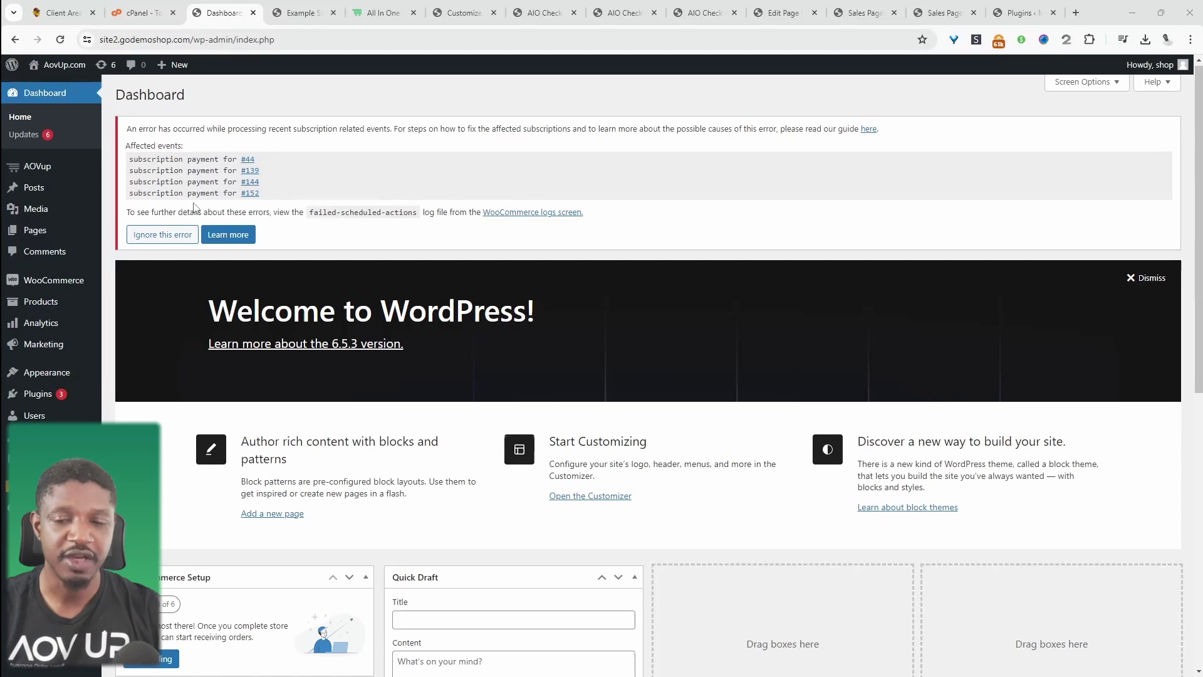
mouse_move(97, 174)
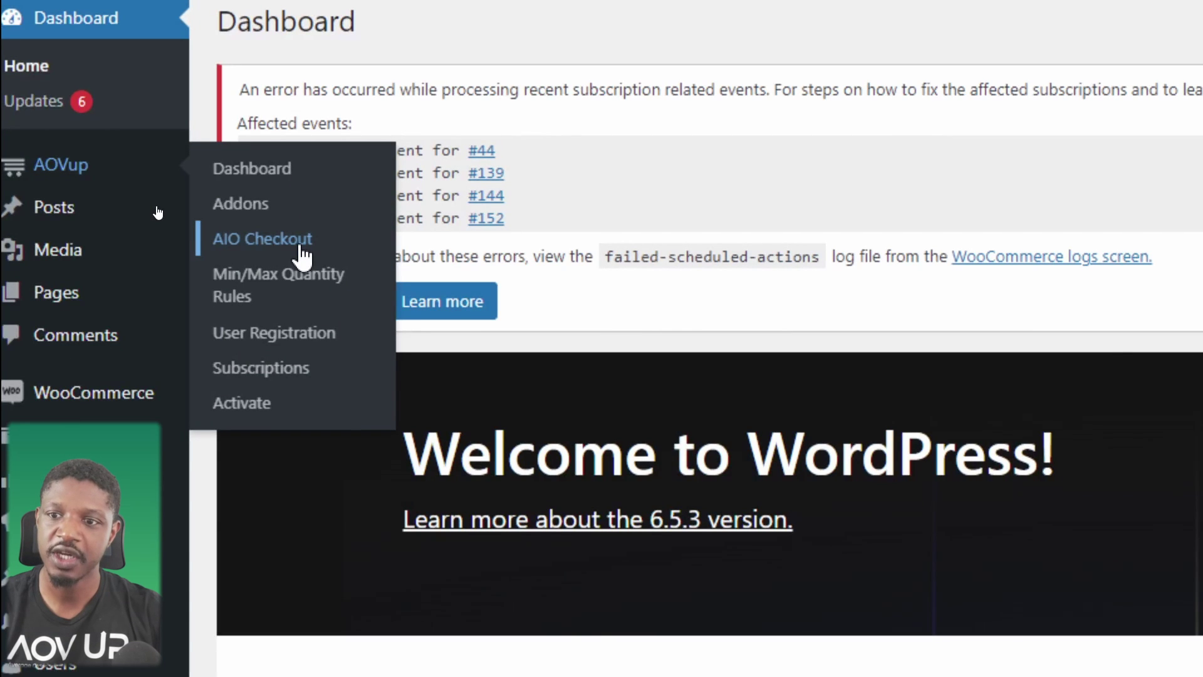
click(302, 254)
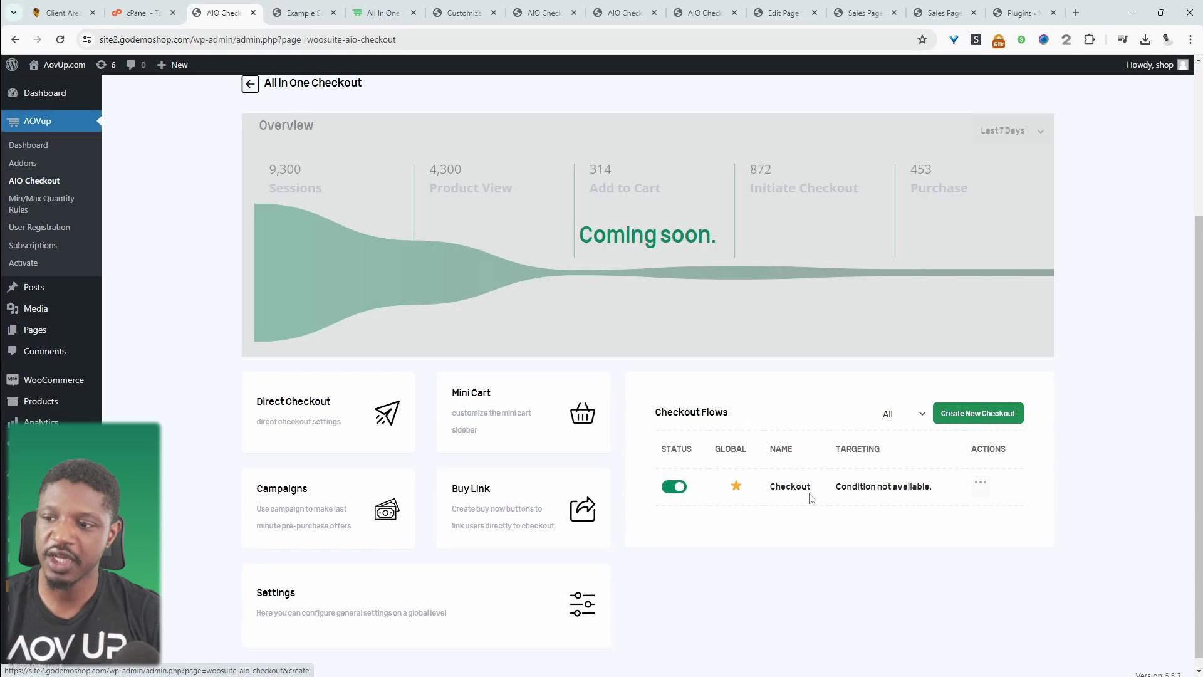
Open the Checkout flow, dismiss the error notice, and show its Products tab with Beanie at quantity 1
click(791, 488)
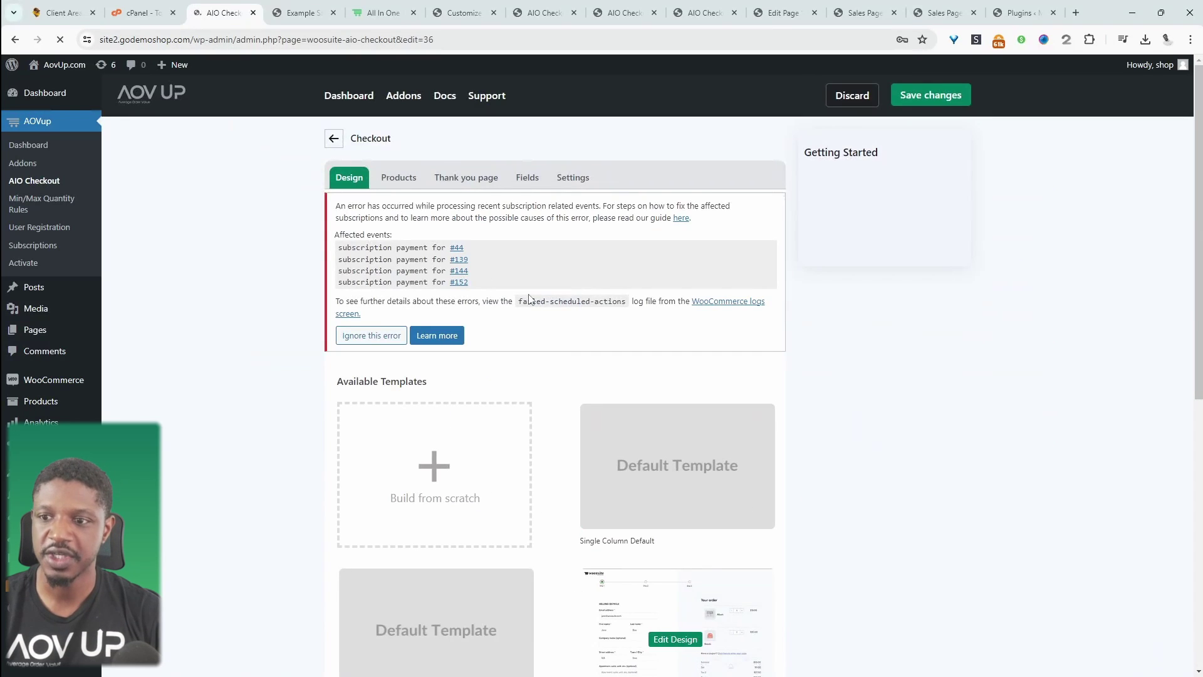
click(371, 335)
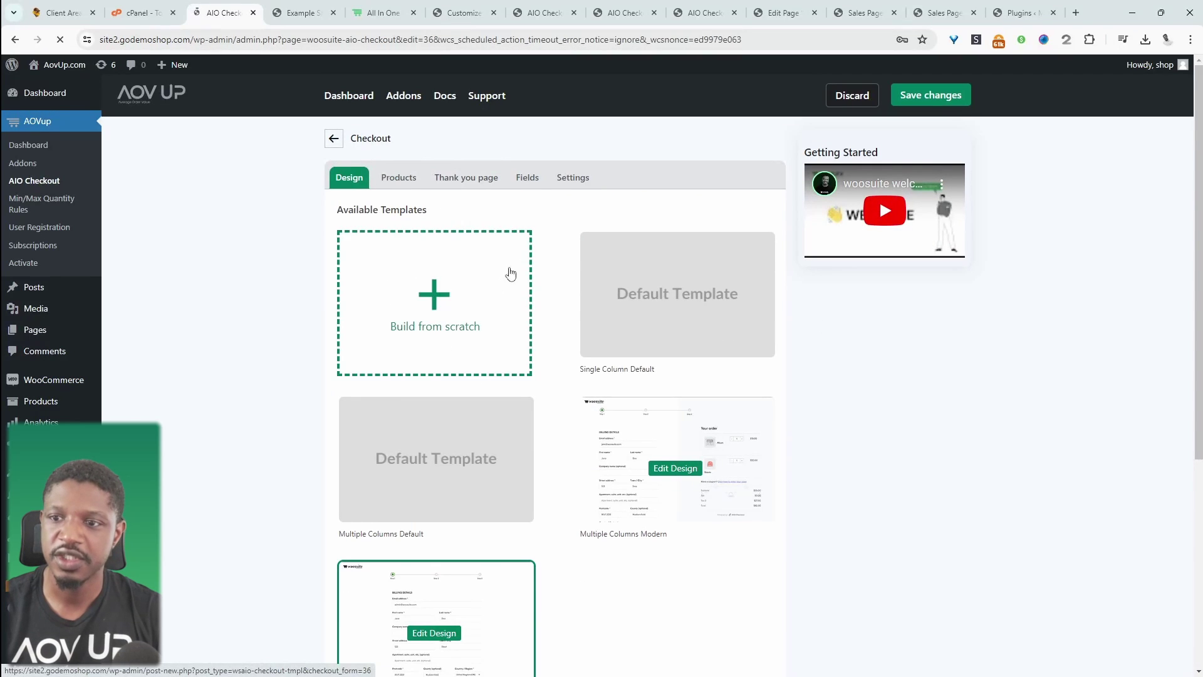
scroll(607, 342, down, 2)
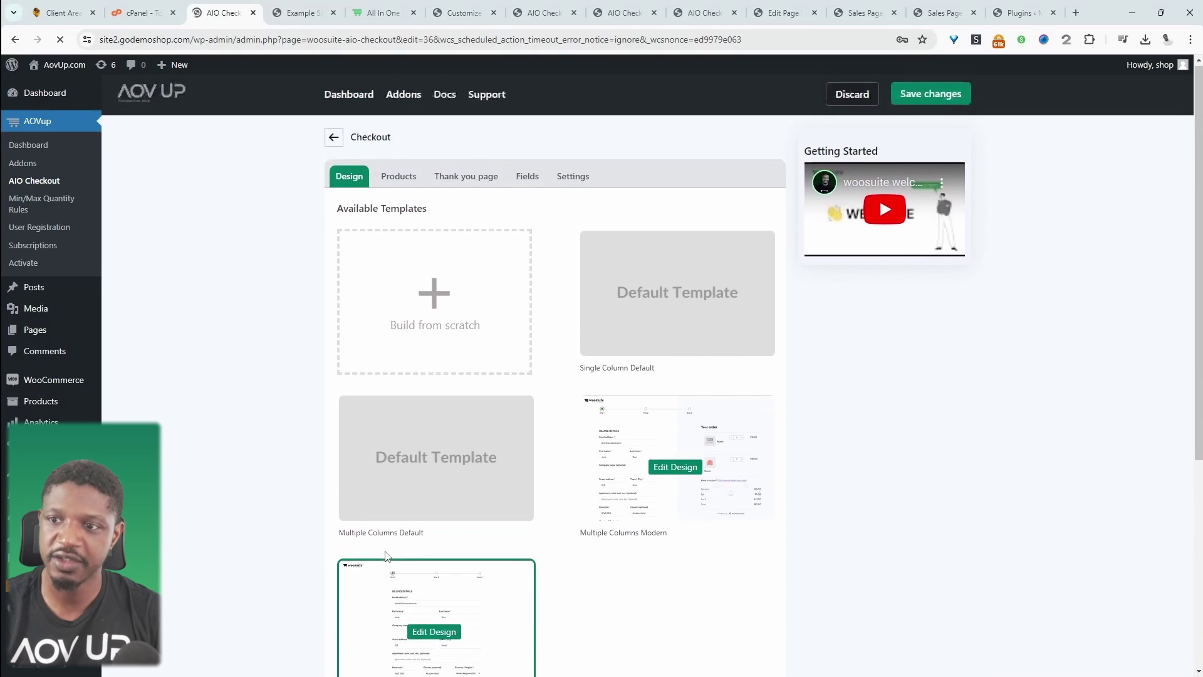
click(405, 177)
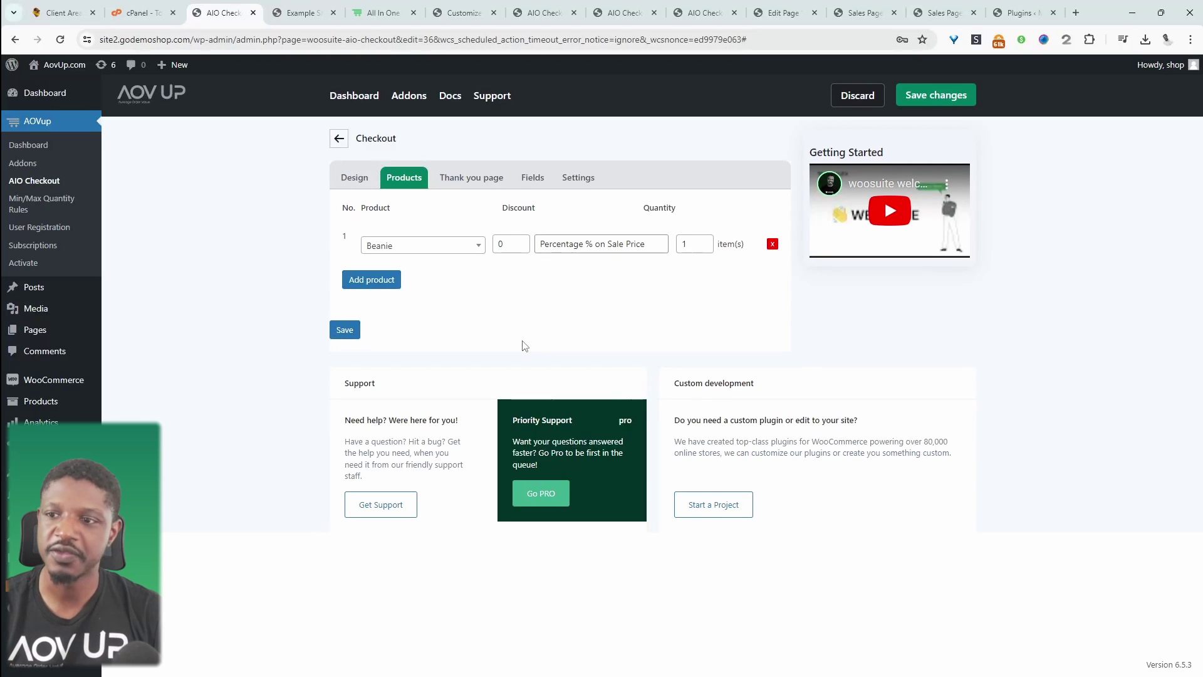
click(376, 280)
click(462, 292)
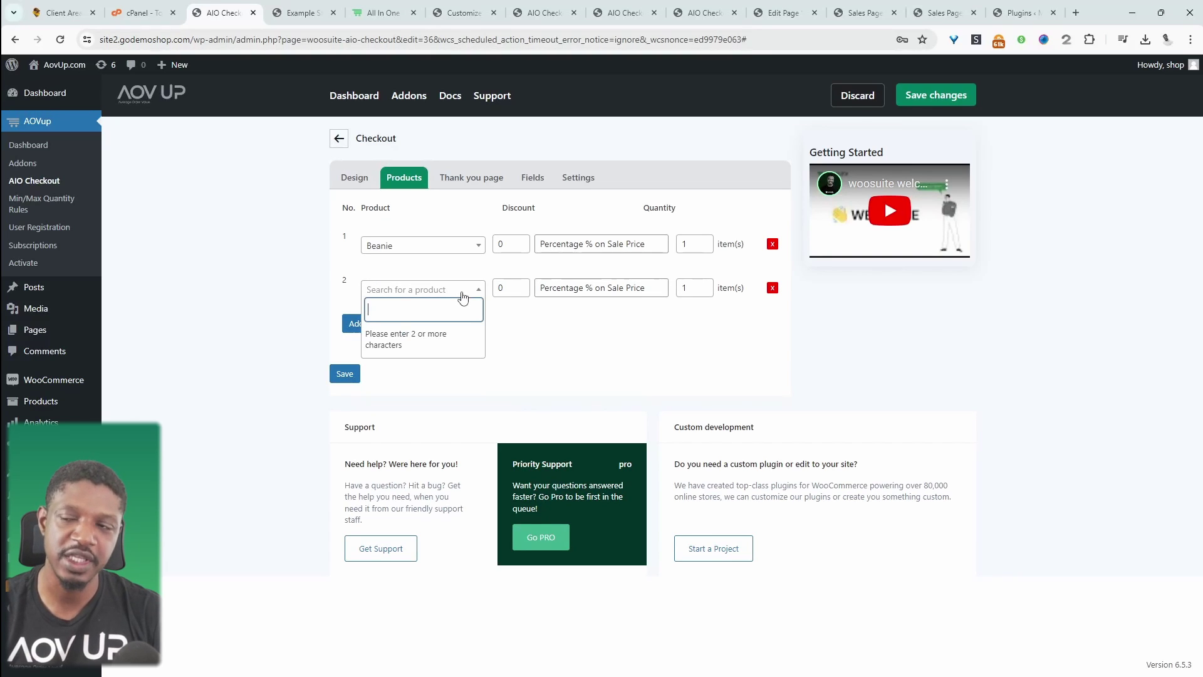
click(772, 289)
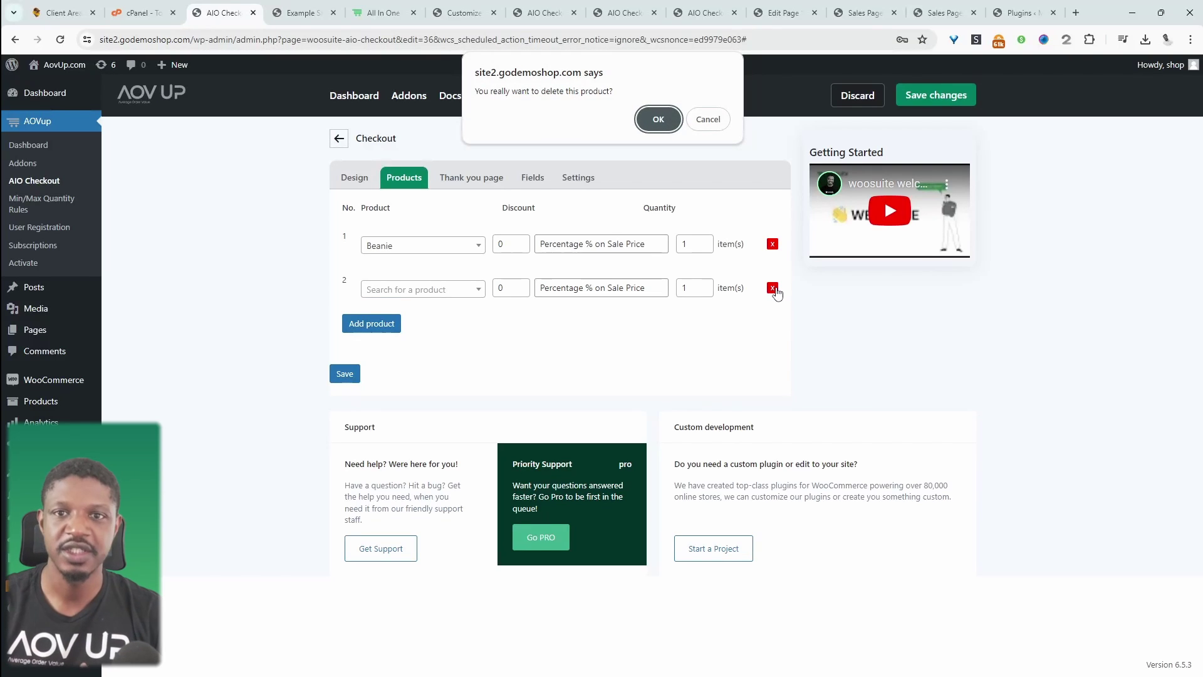
click(666, 119)
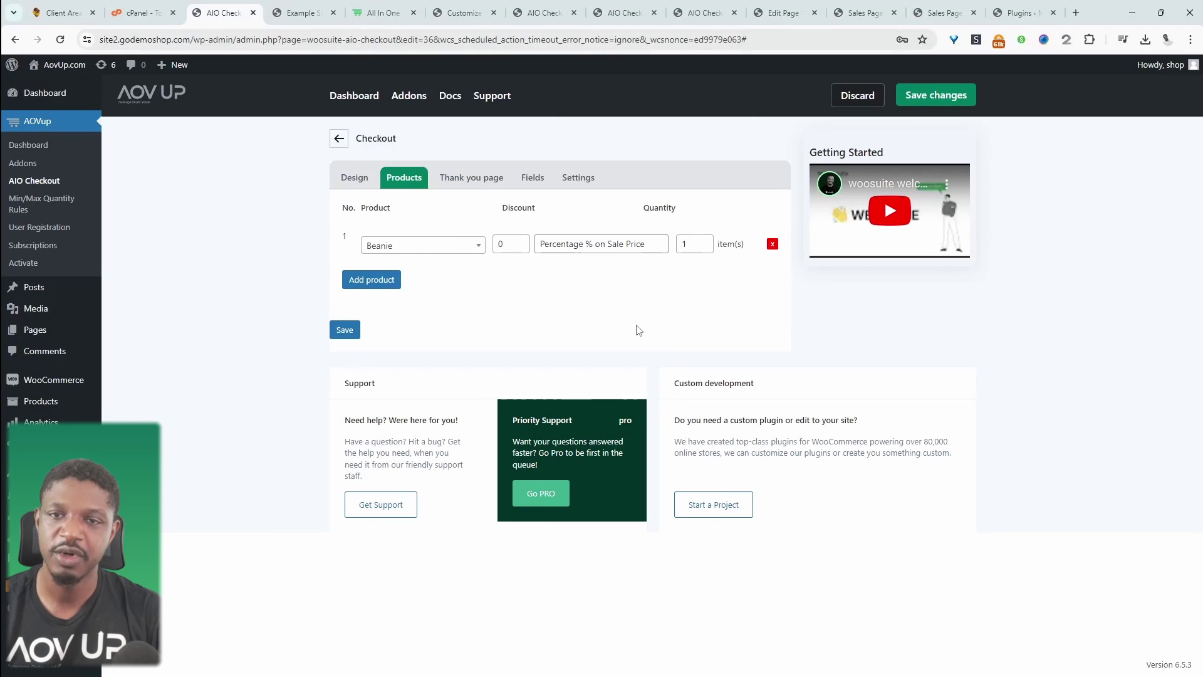
Open the Fields tab and inspect the Billing & Shipping section's label settings
click(471, 178)
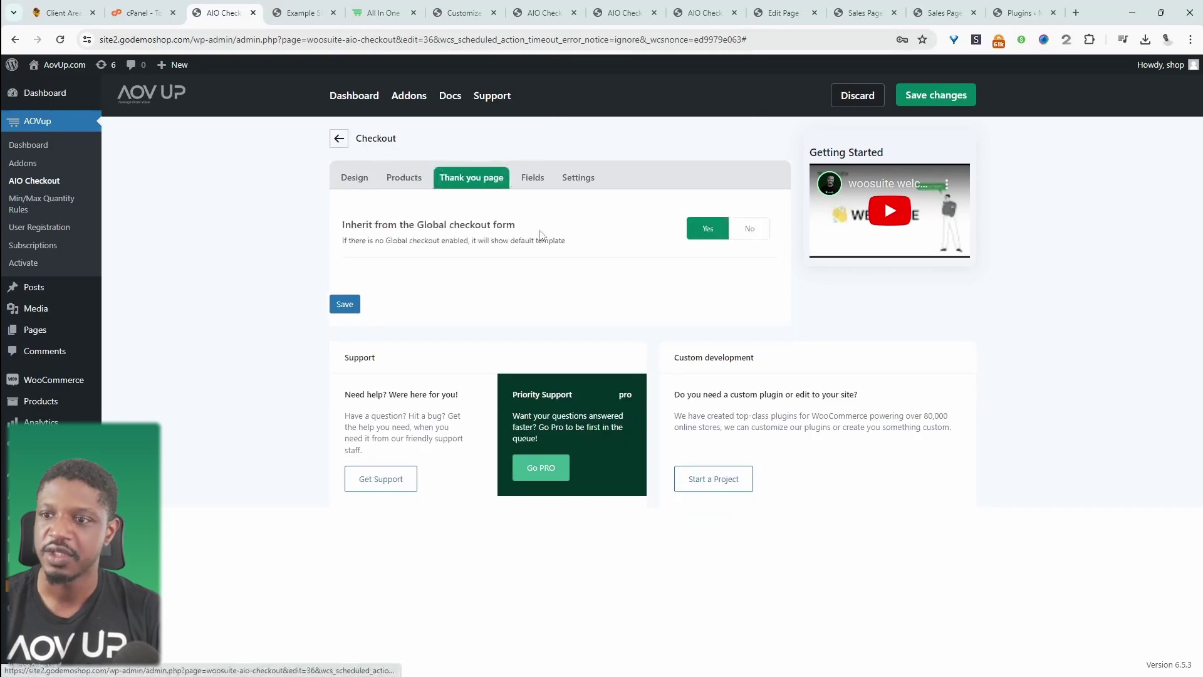
click(530, 180)
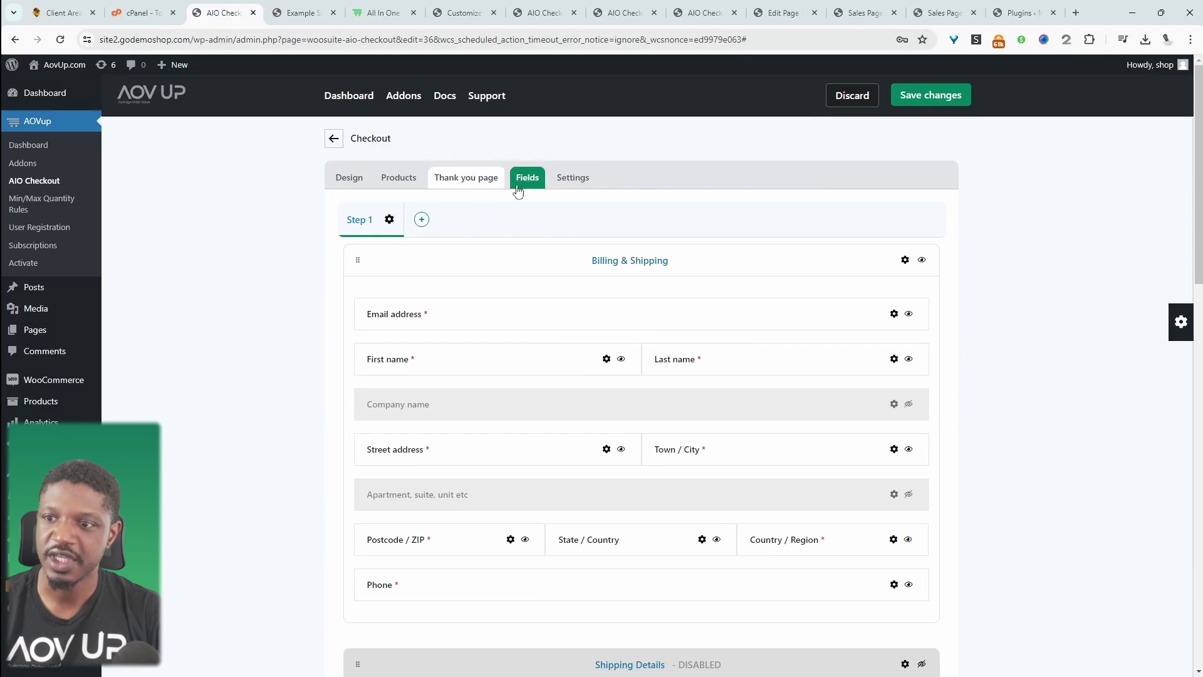
scroll(657, 355, down, 5)
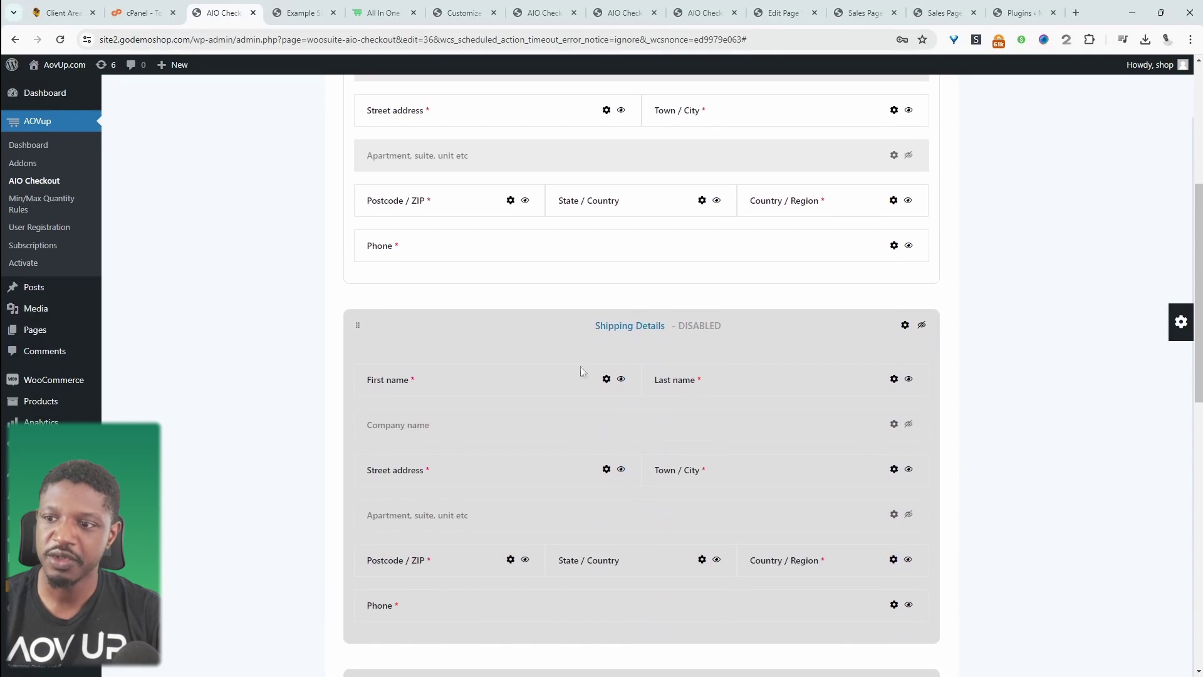
scroll(622, 433, up, 5)
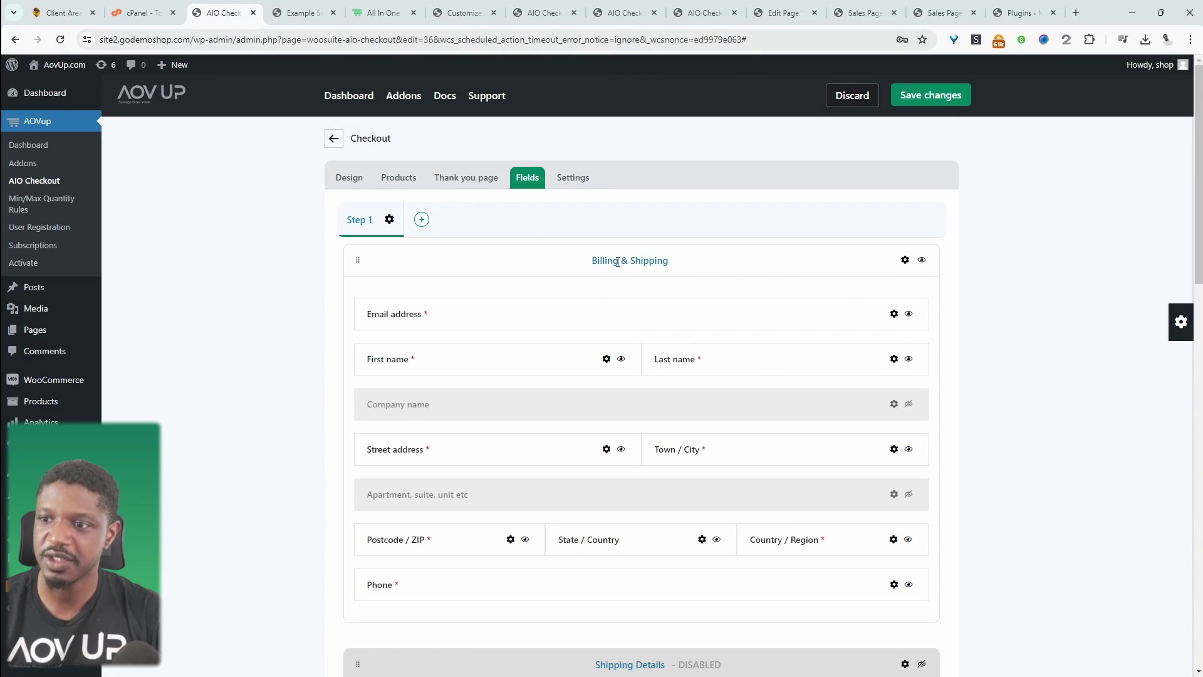
click(905, 260)
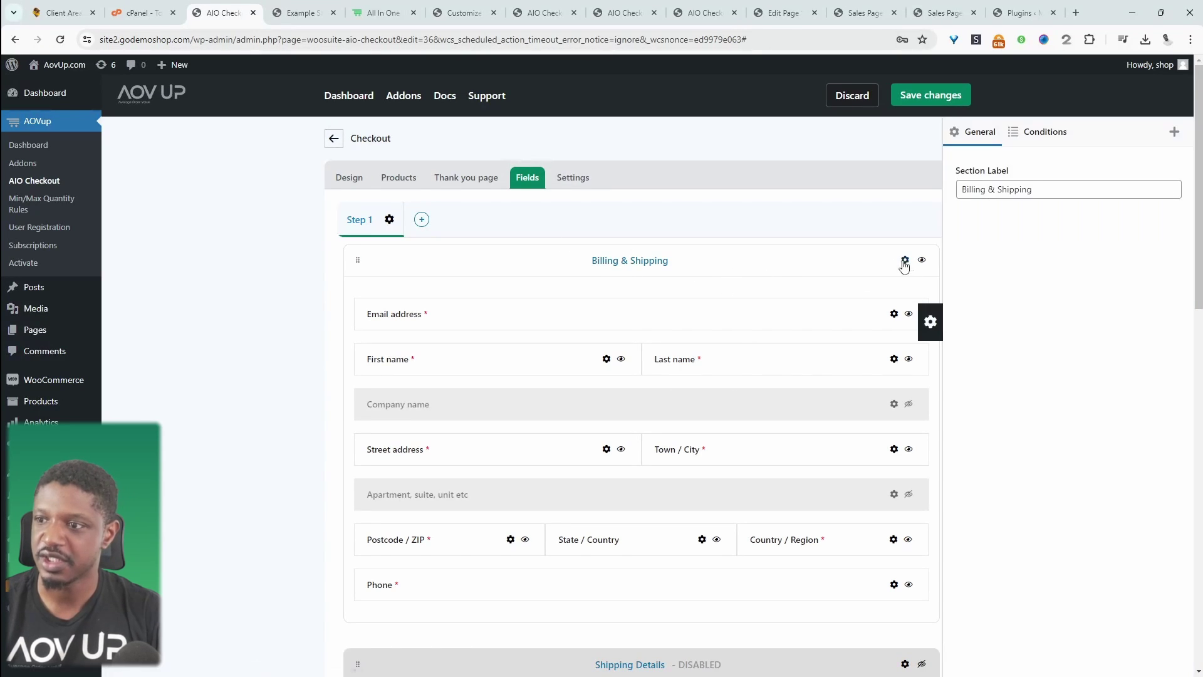
click(990, 190)
drag(990, 190, 1015, 200)
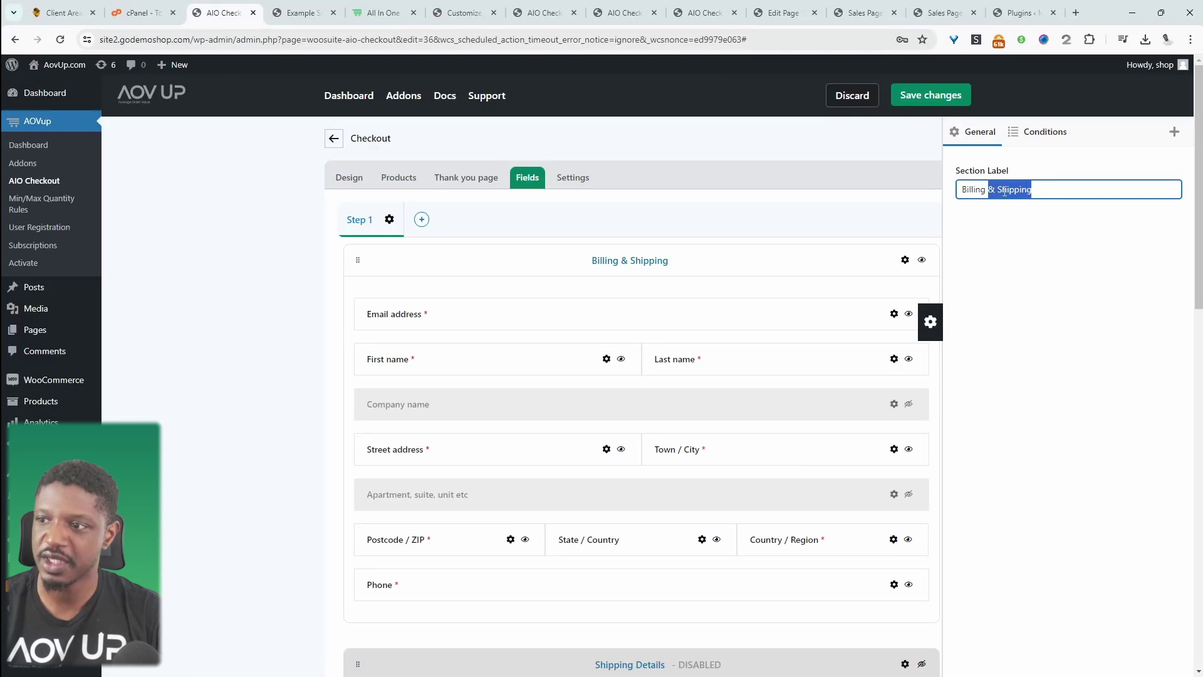
Add a Select field below Email address and check its display conditions
click(1174, 131)
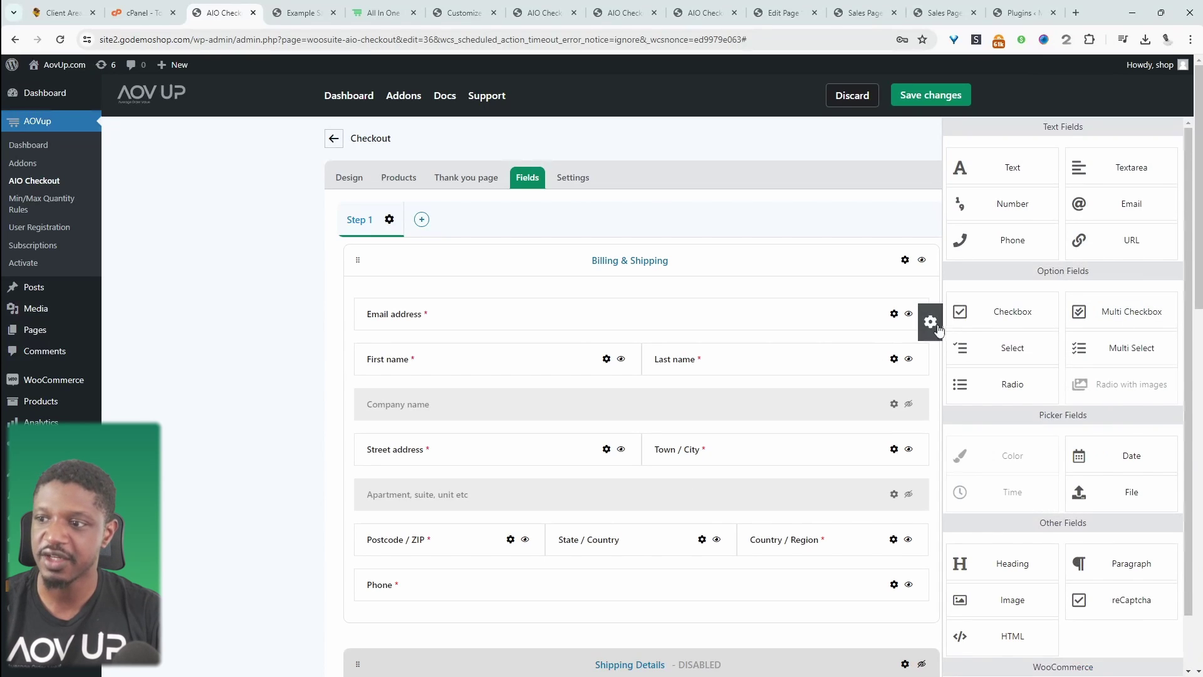
drag(1032, 356, 572, 345)
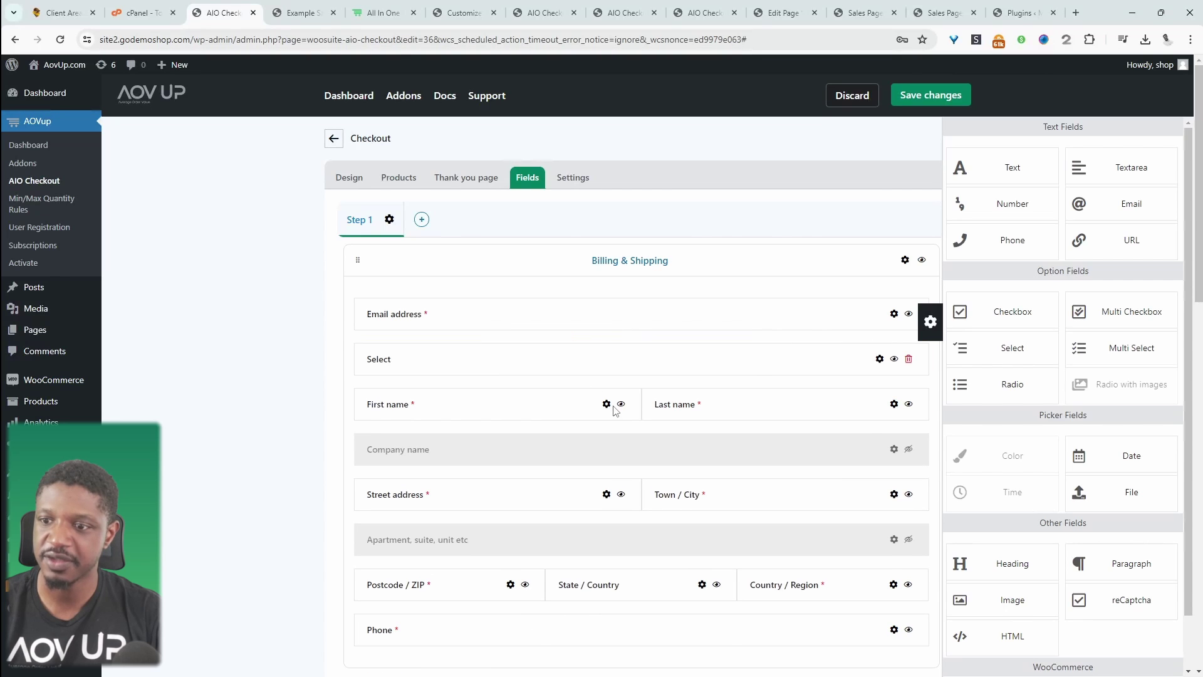
click(879, 358)
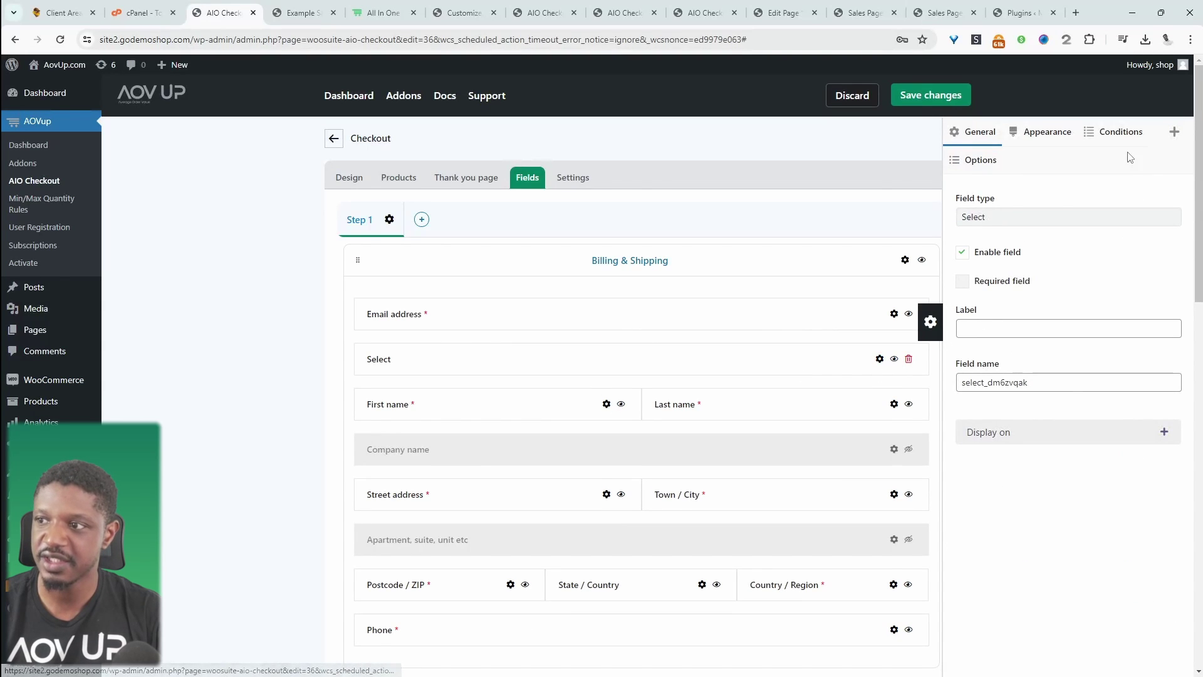
click(1119, 133)
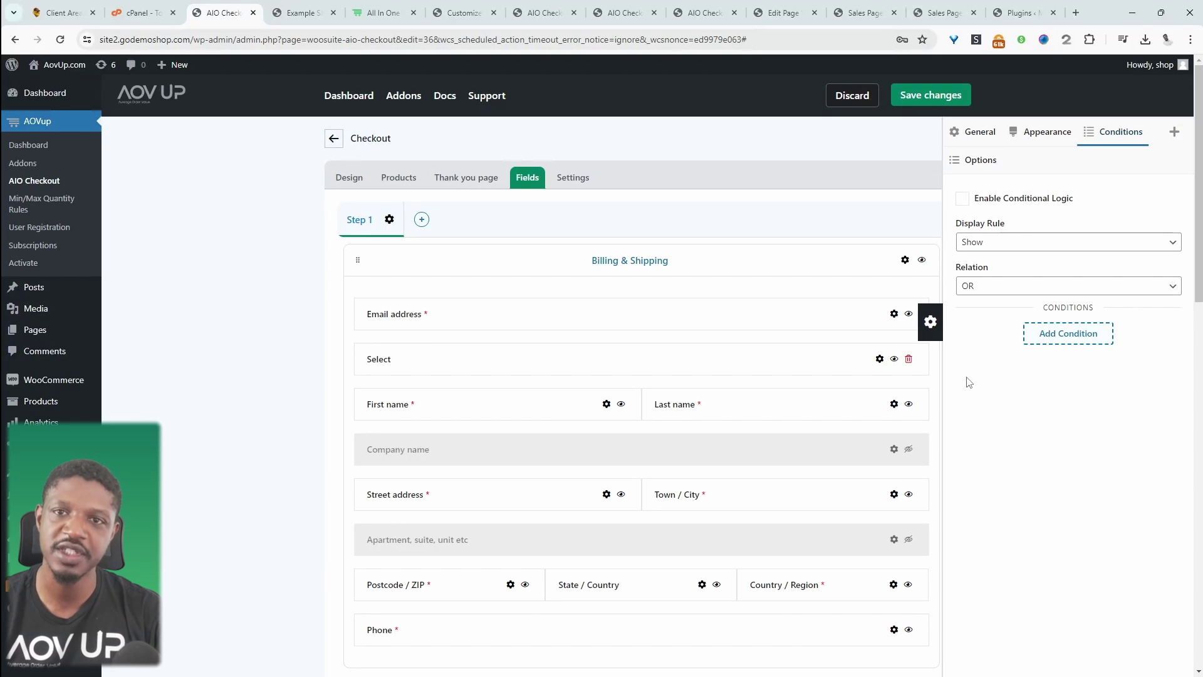
click(536, 466)
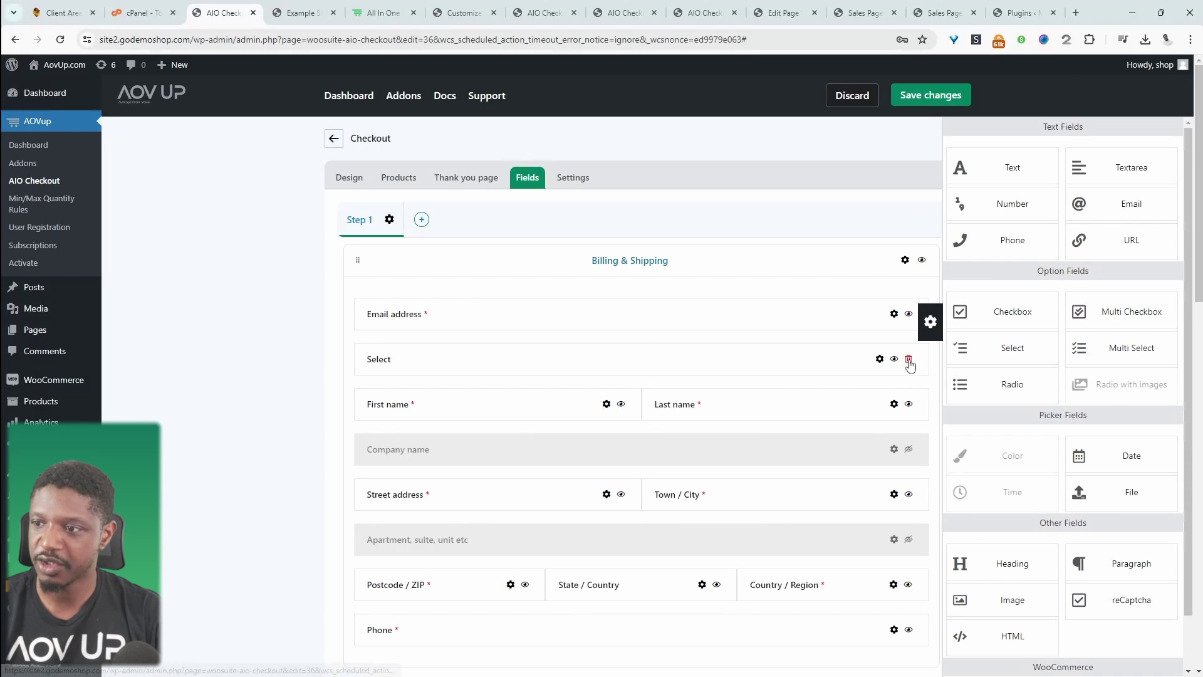
Toggle the Shipping Details and Shipping sections on and off, leaving both disabled
scroll(918, 370, down, 8)
click(922, 202)
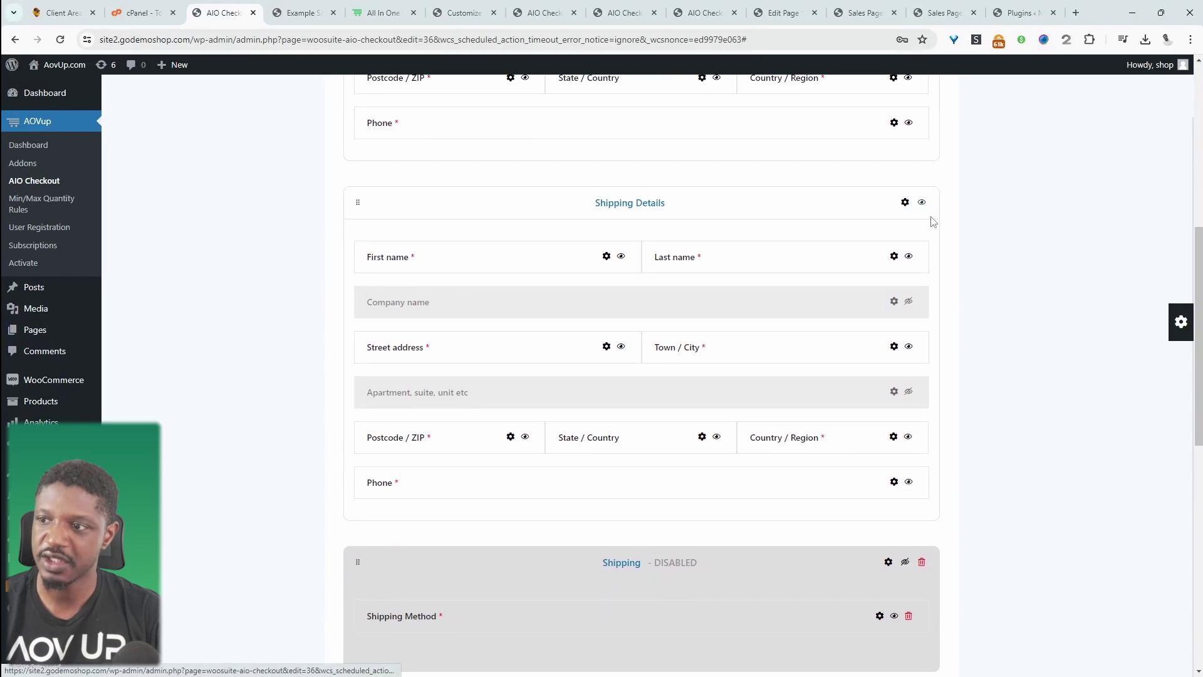
click(922, 203)
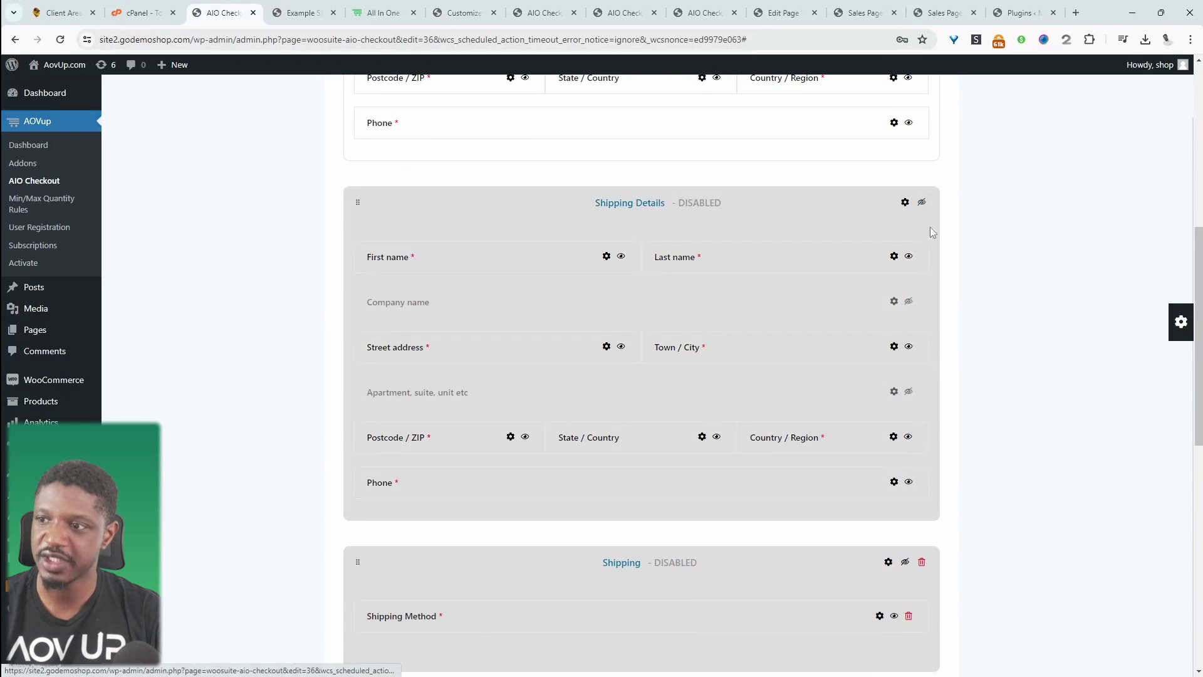
scroll(755, 330, down, 4)
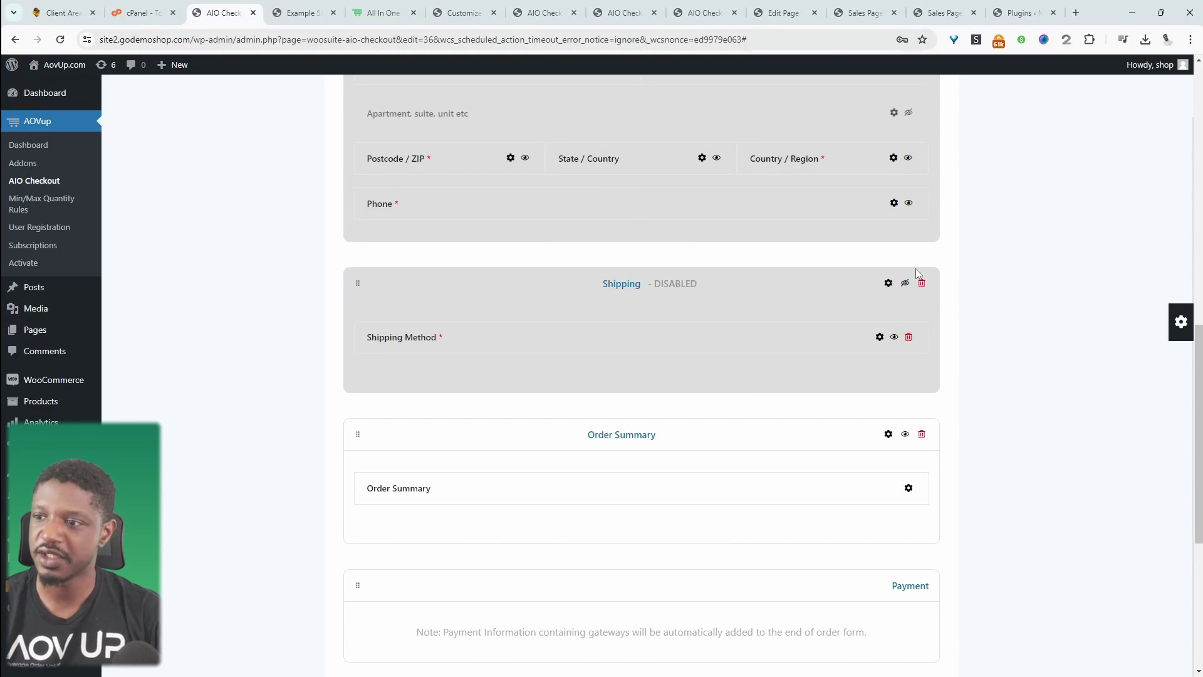
click(904, 283)
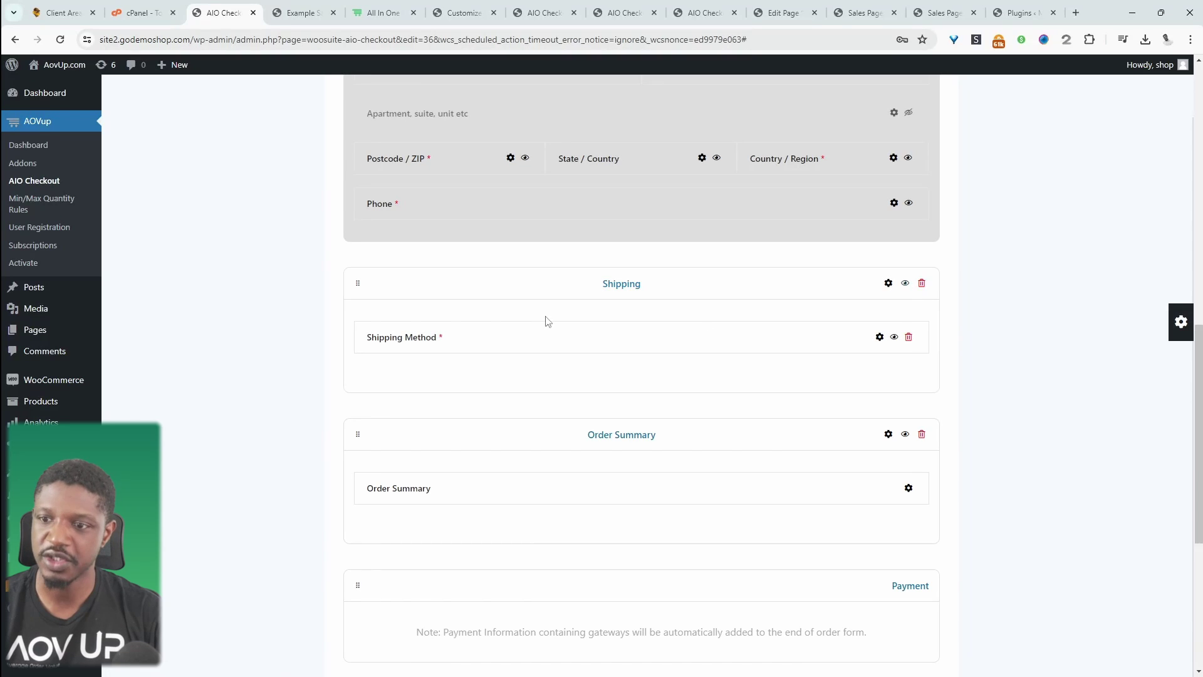
click(905, 282)
scroll(533, 408, down, 3)
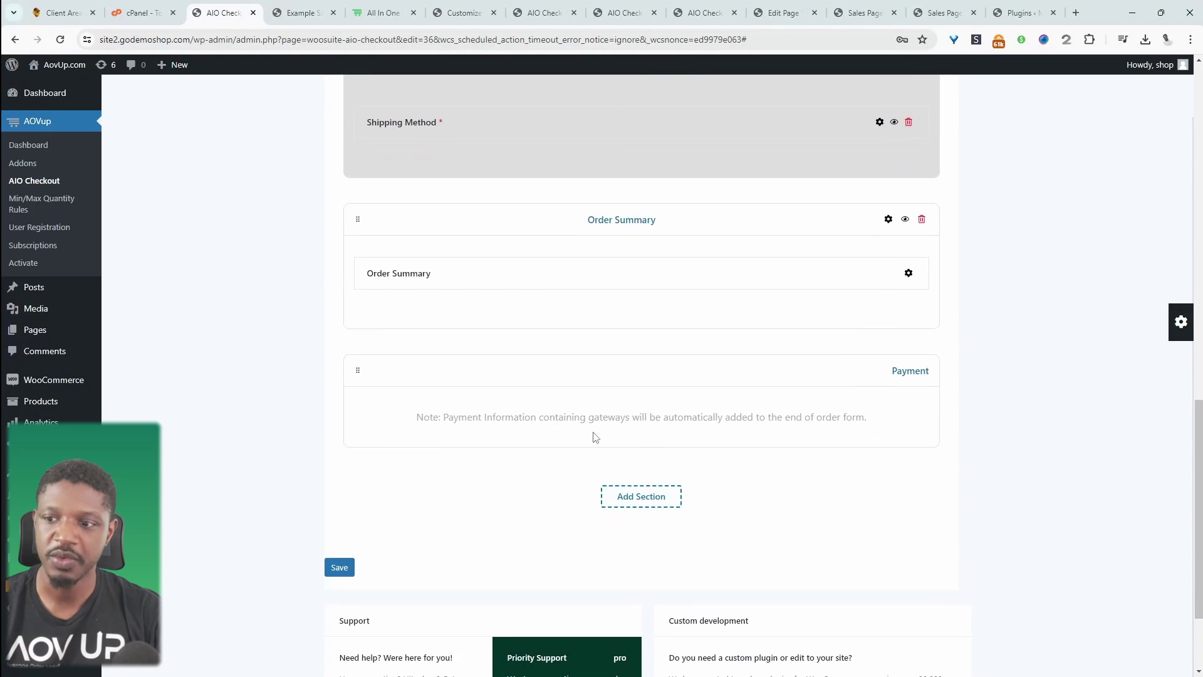
scroll(565, 445, up, 15)
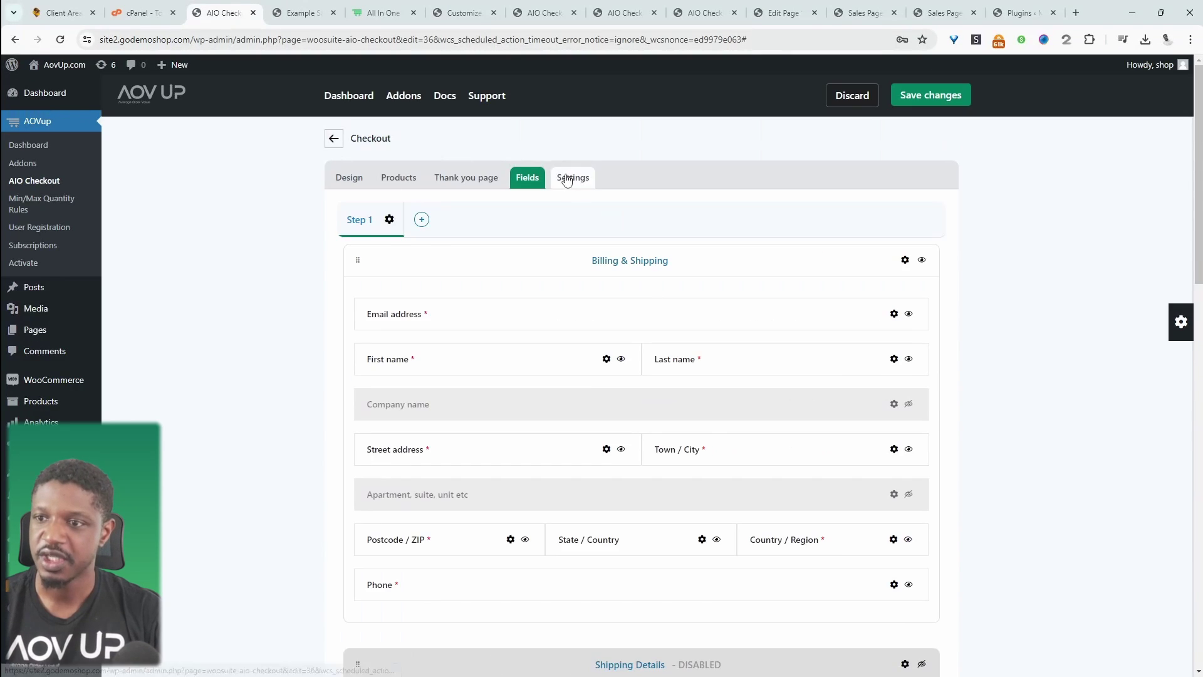
In the Settings tab, toggle the global checkout option and rename the flow to Beanie Checkout
click(570, 178)
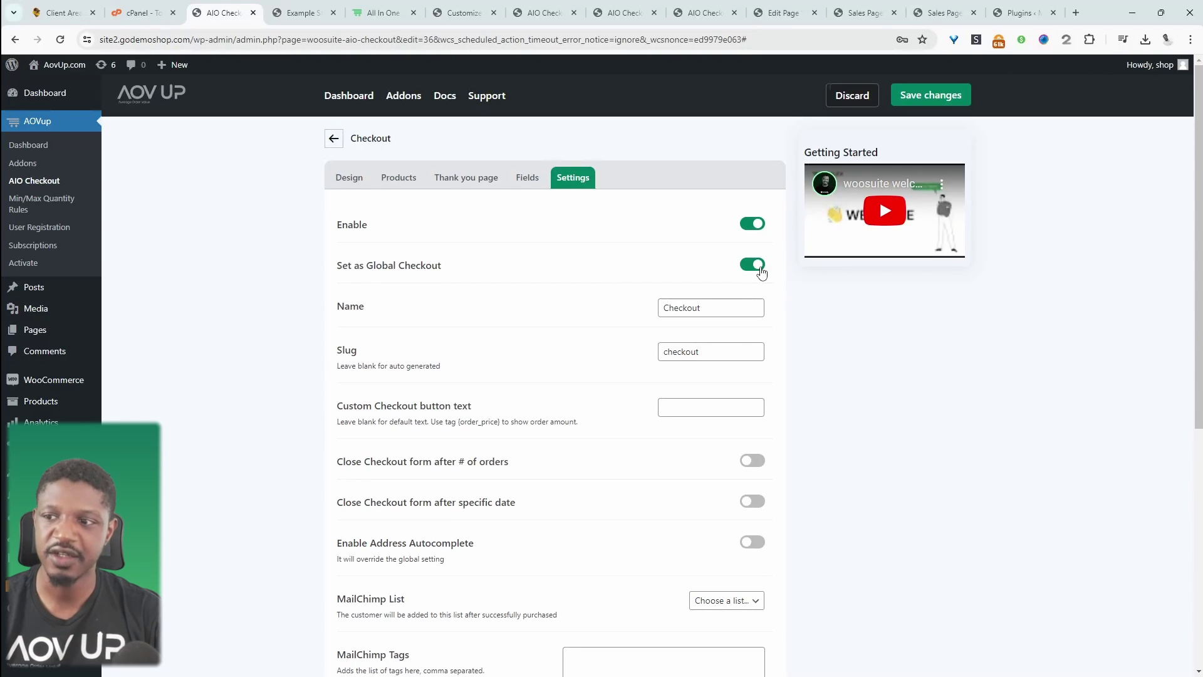
click(752, 268)
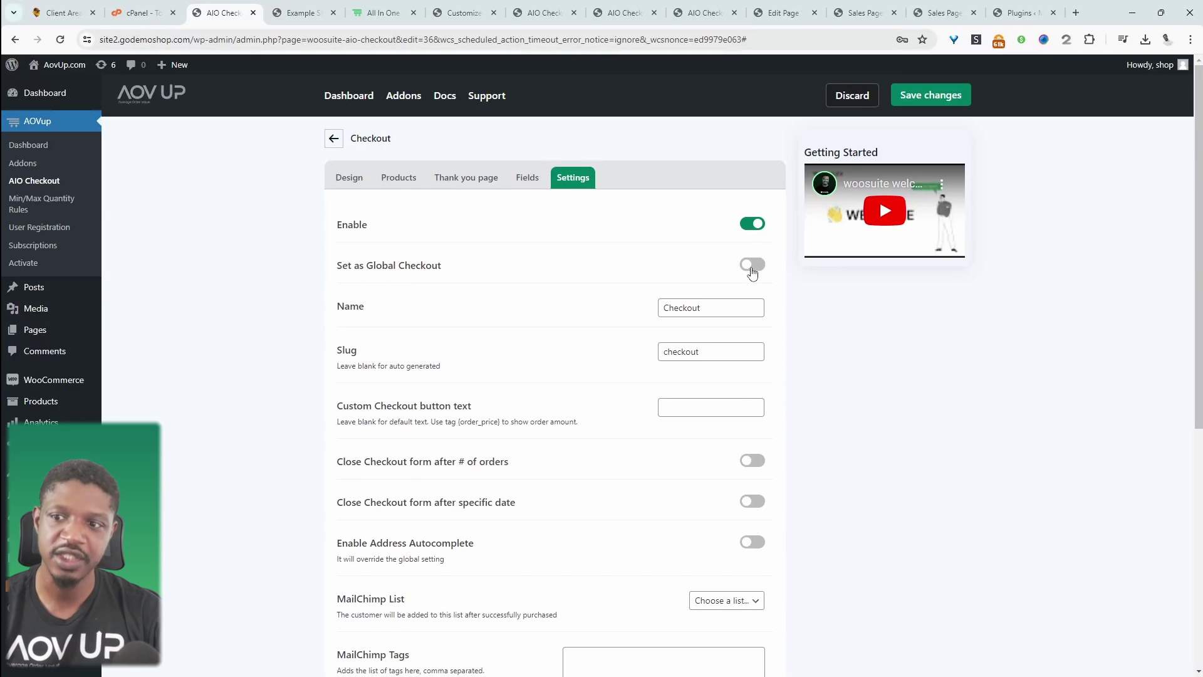
scroll(721, 251, down, 2)
double_click(683, 206)
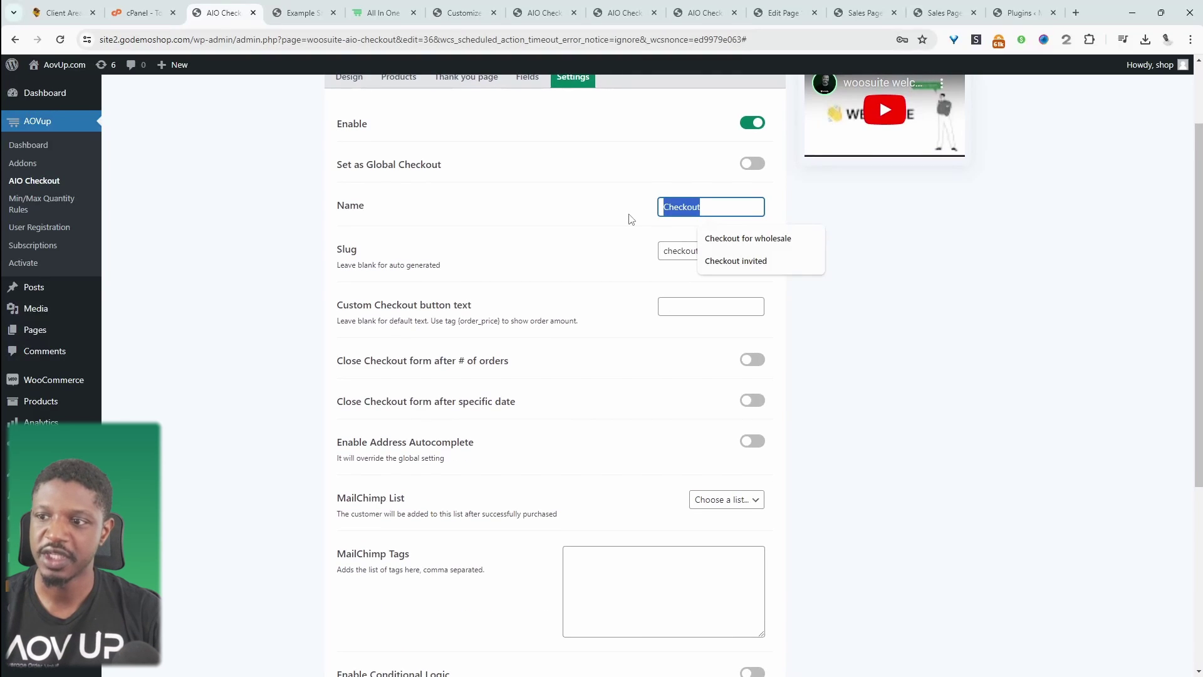
click(665, 206)
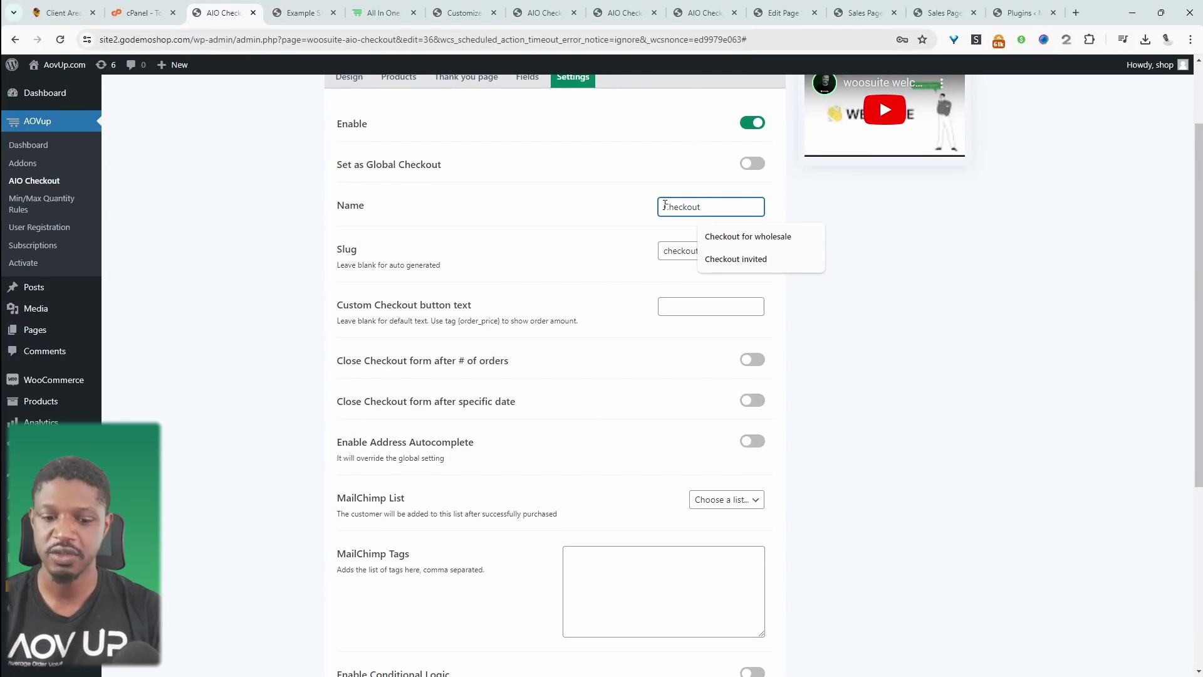
text(Beanie)
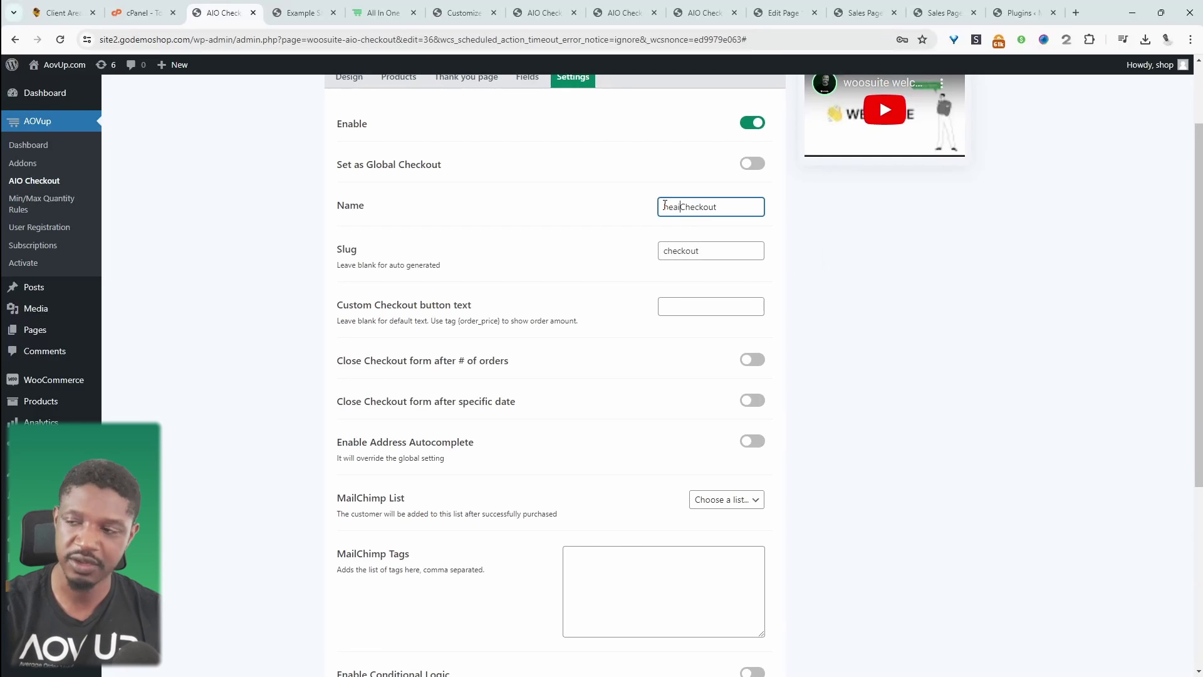
Set the custom checkout button text to Complete Order and save the settings
scroll(674, 220, down, 1)
click(682, 230)
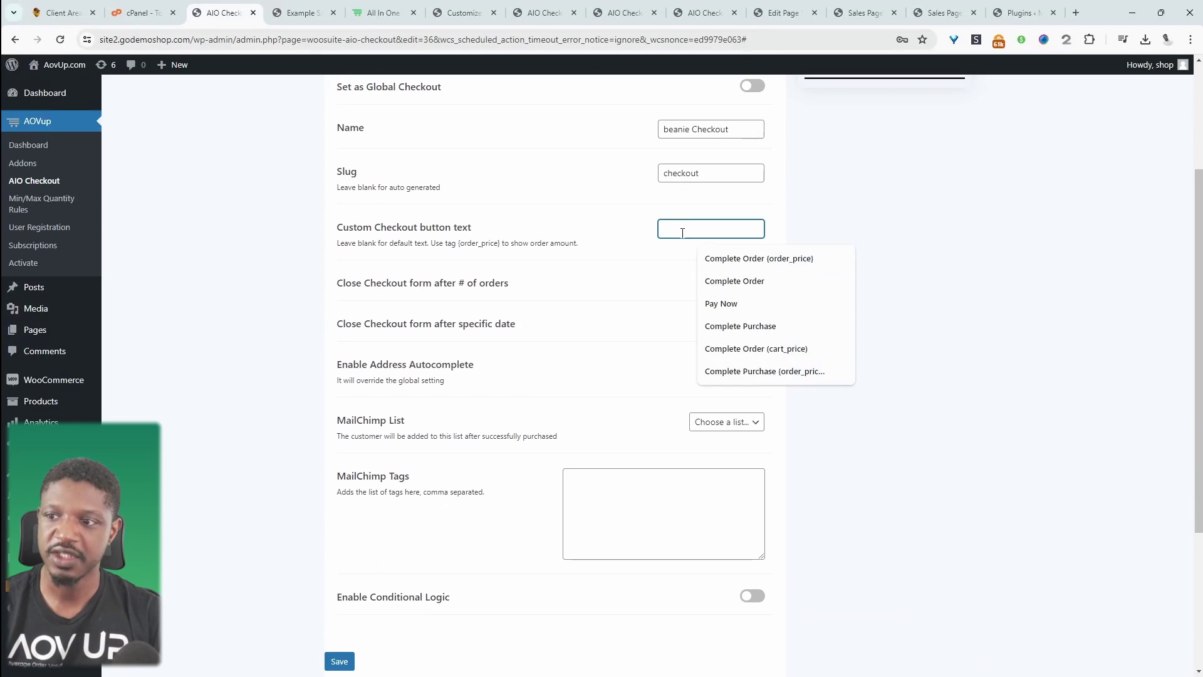
click(721, 280)
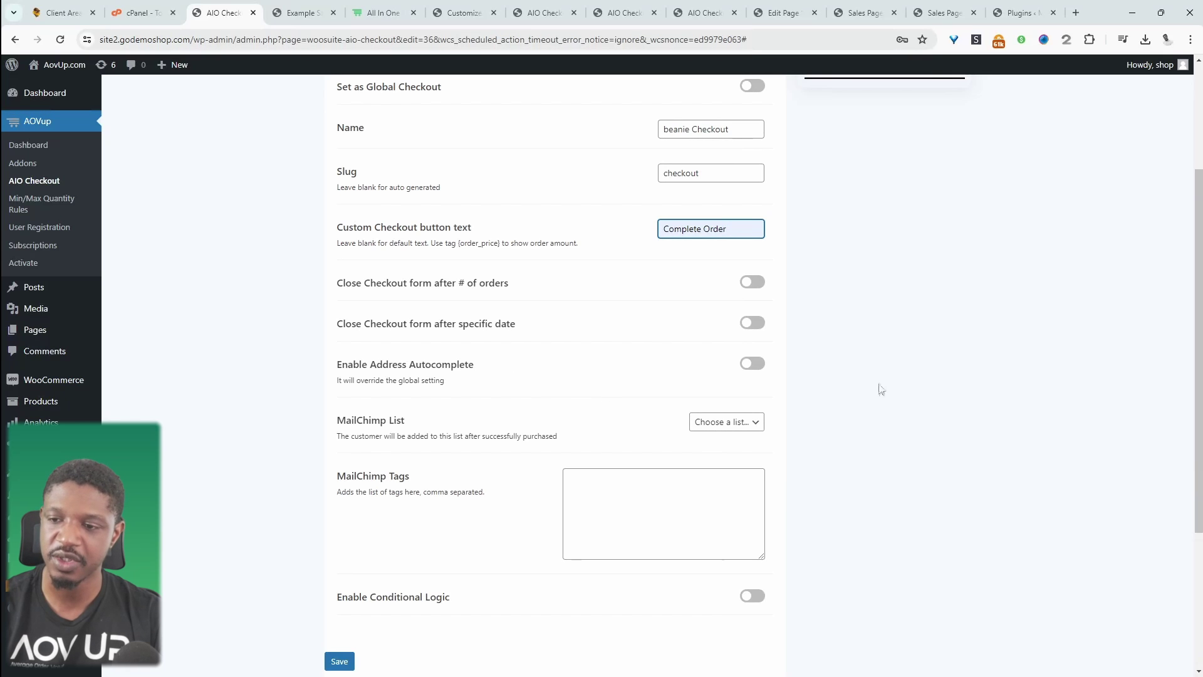
scroll(611, 500, down, 2)
scroll(610, 500, up, 5)
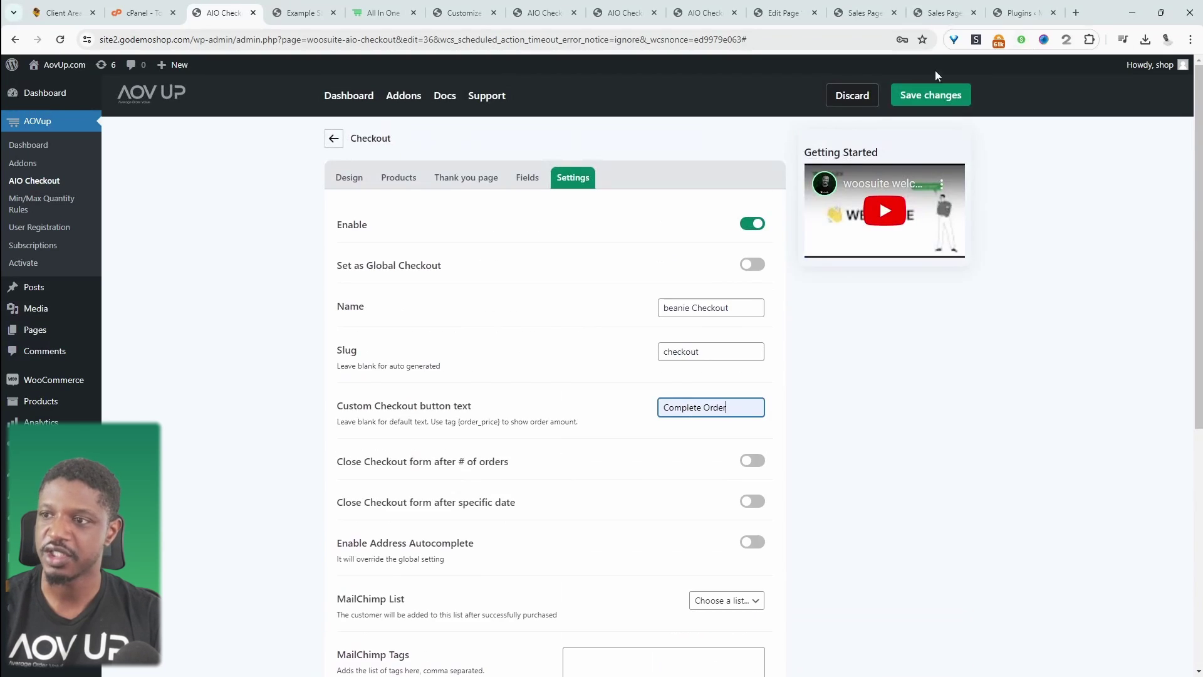
click(930, 104)
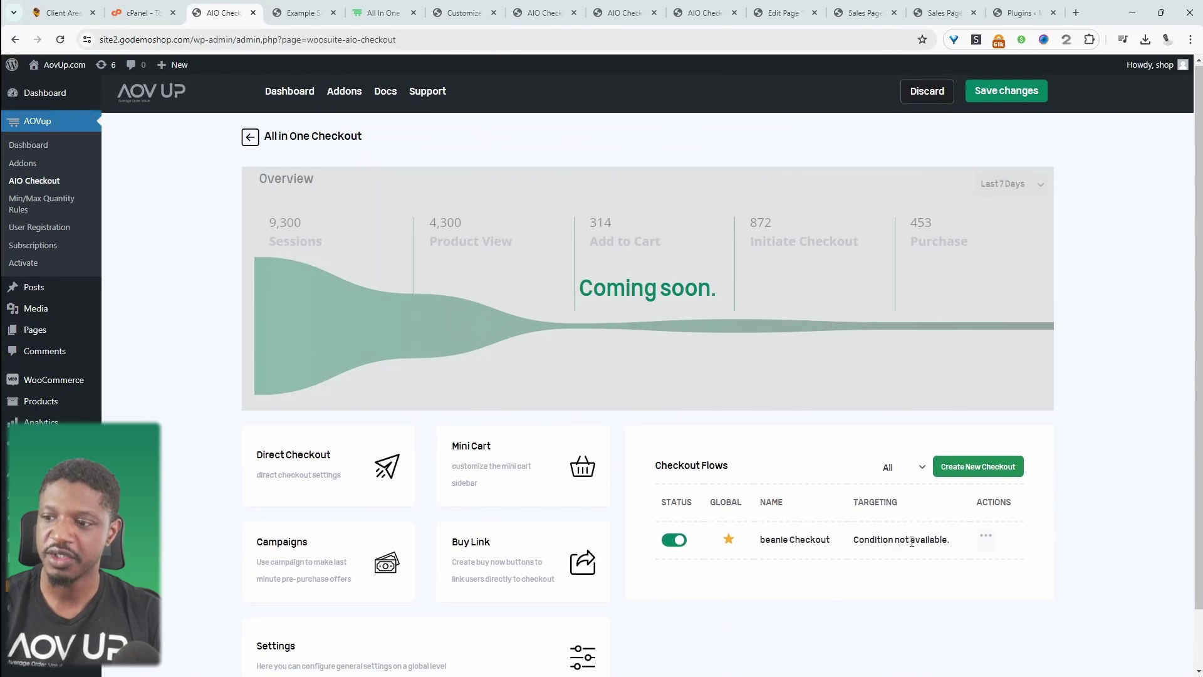
Copy the beanie Checkout shortcode [wooaio_checkout id=36] and paste it into the address bar to verify
click(987, 539)
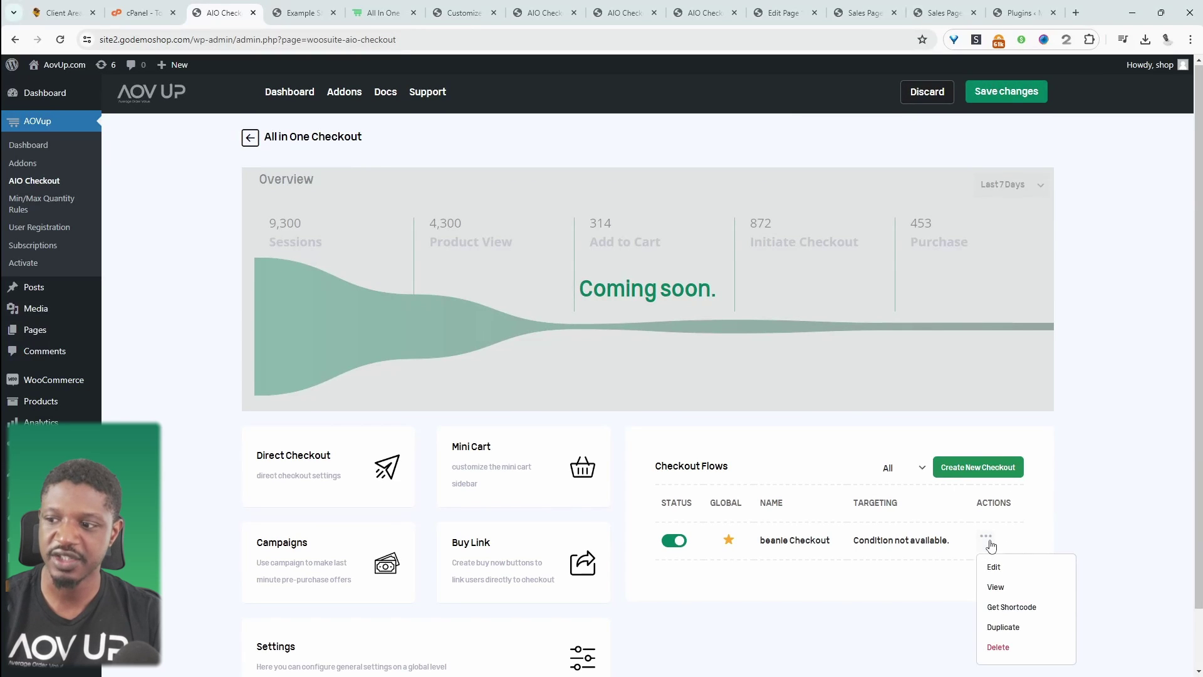
click(1010, 608)
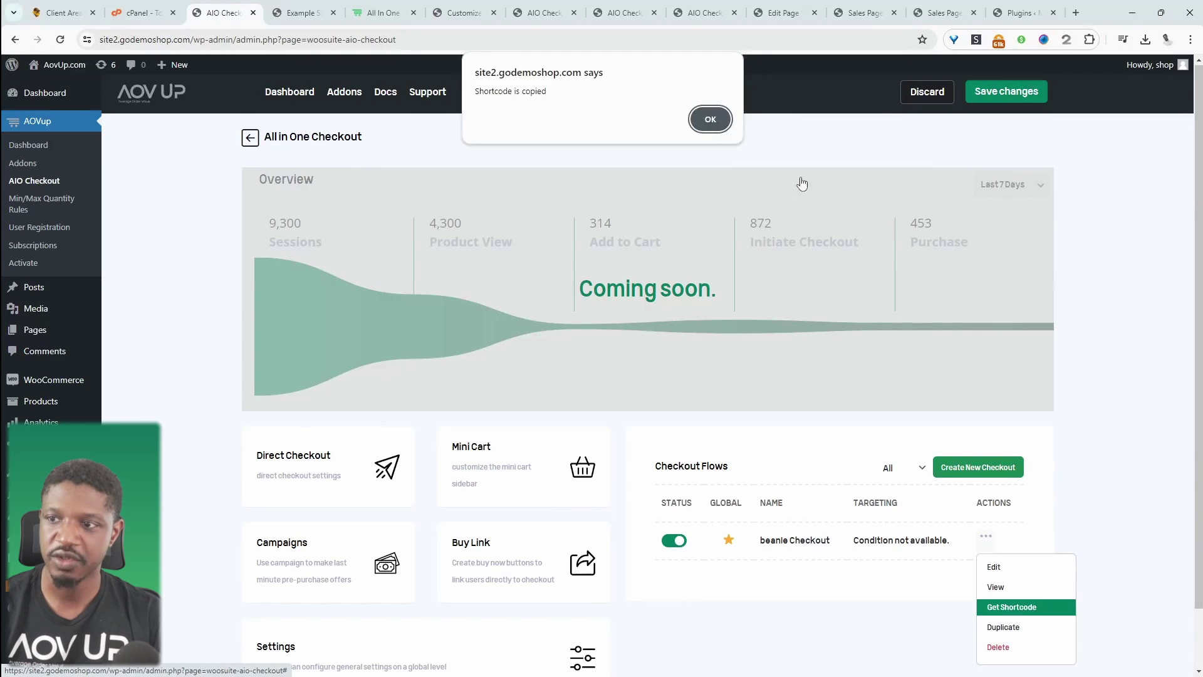
click(710, 119)
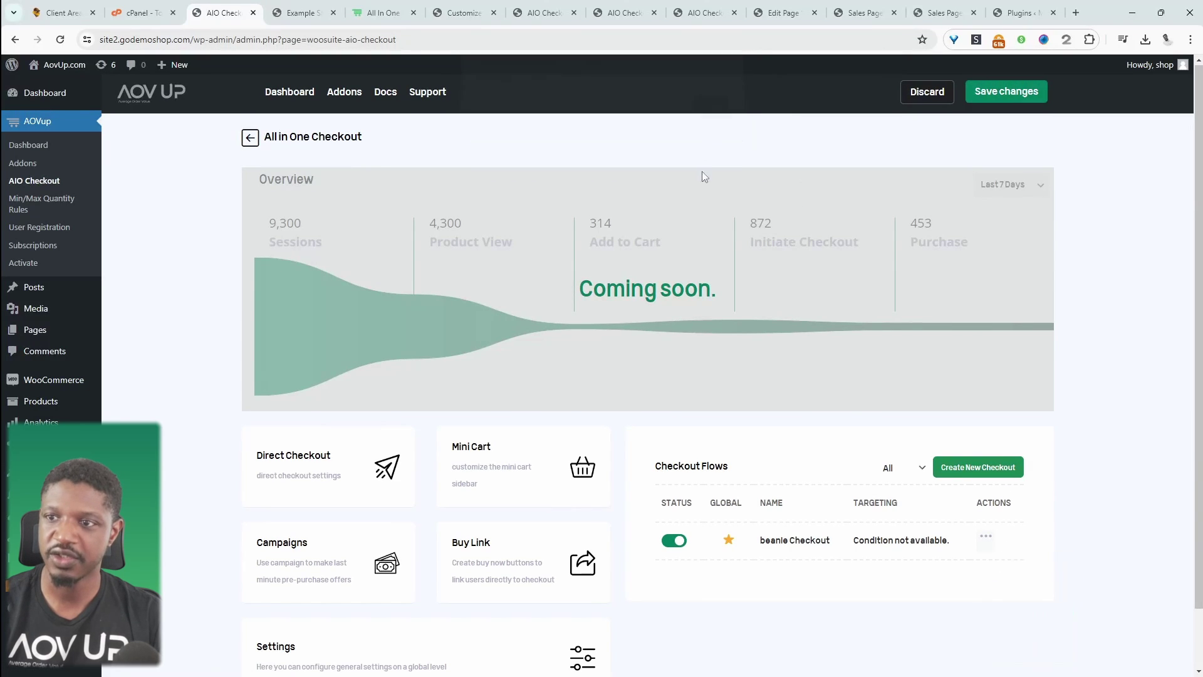
click(377, 40)
text([wooaio_checkout id=36])
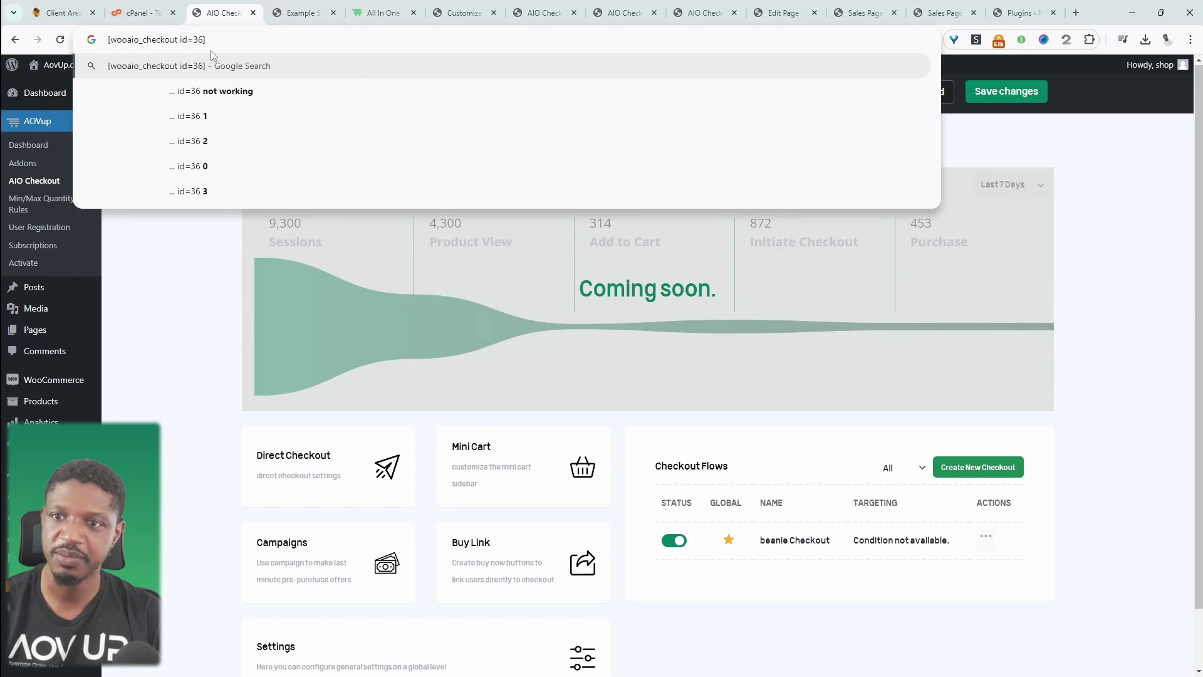
click(526, 263)
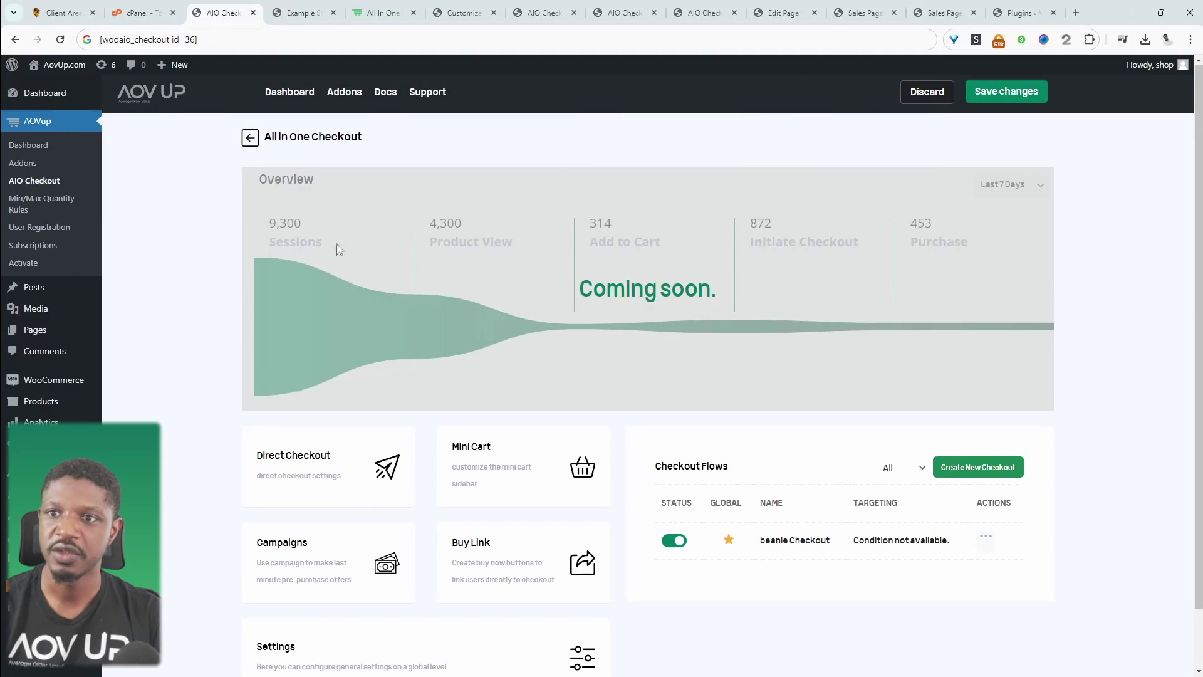
Return to the sample page showing the order form demo with the $18.00 Beanie
click(297, 12)
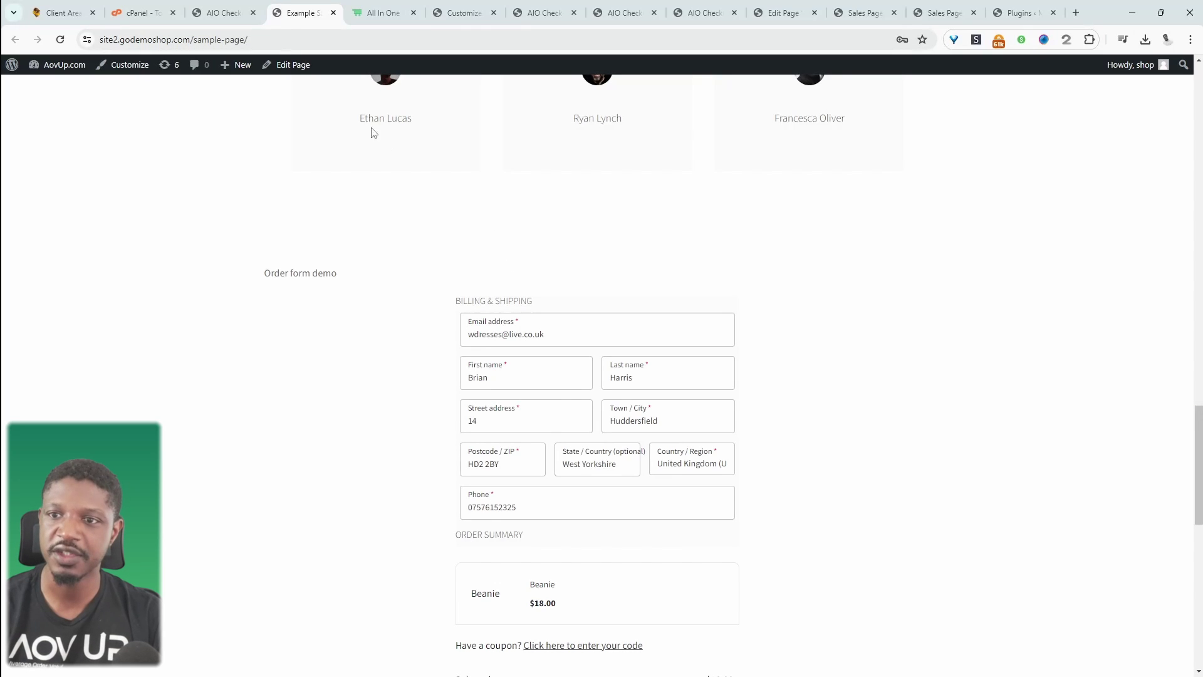
mouse_move(243, 72)
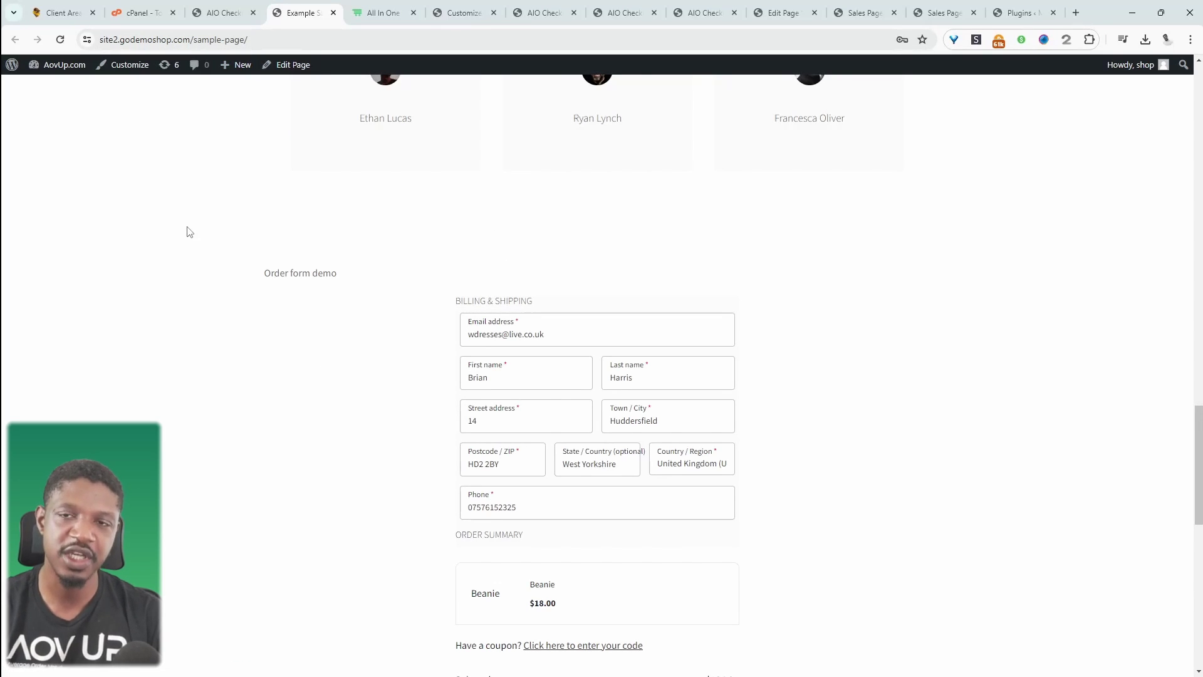
Open the sample page in the block editor and insert a Columns block below the order form
click(294, 65)
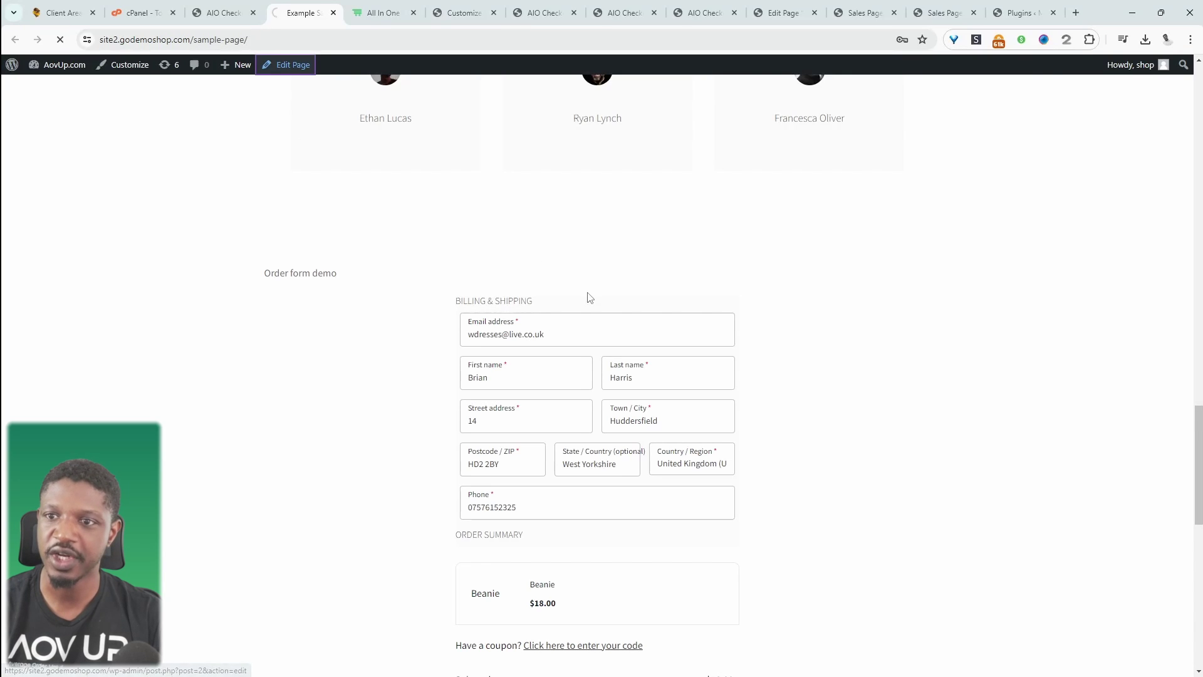
scroll(462, 198, down, 20)
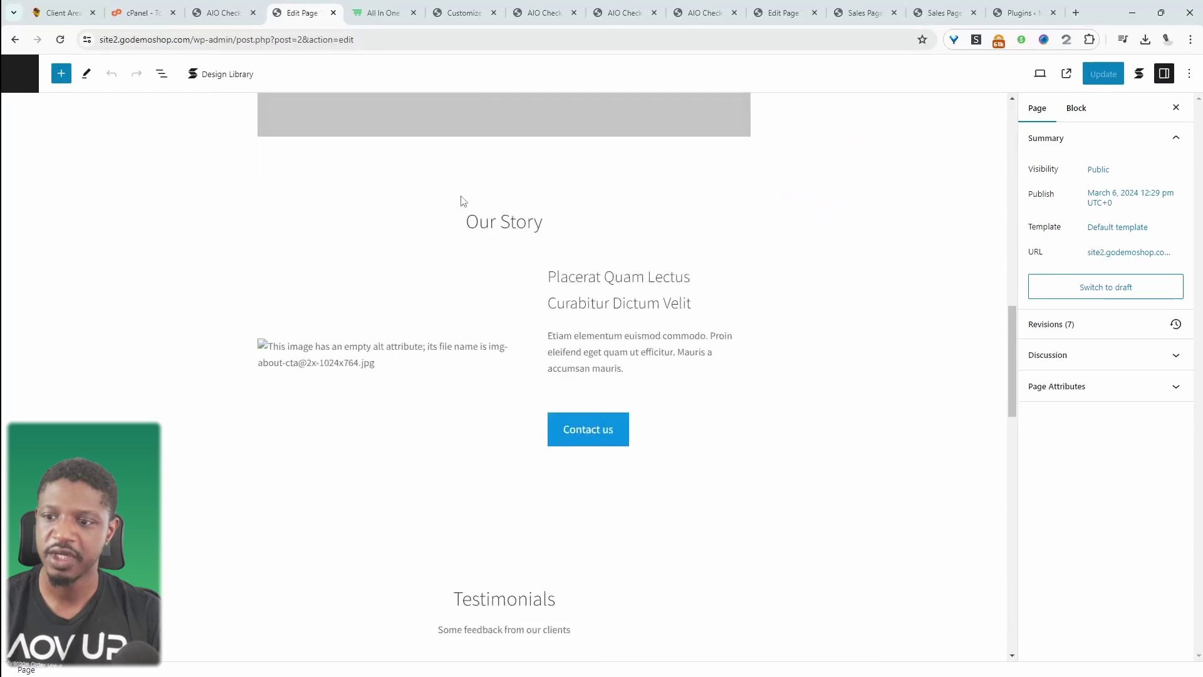
scroll(462, 198, down, 6)
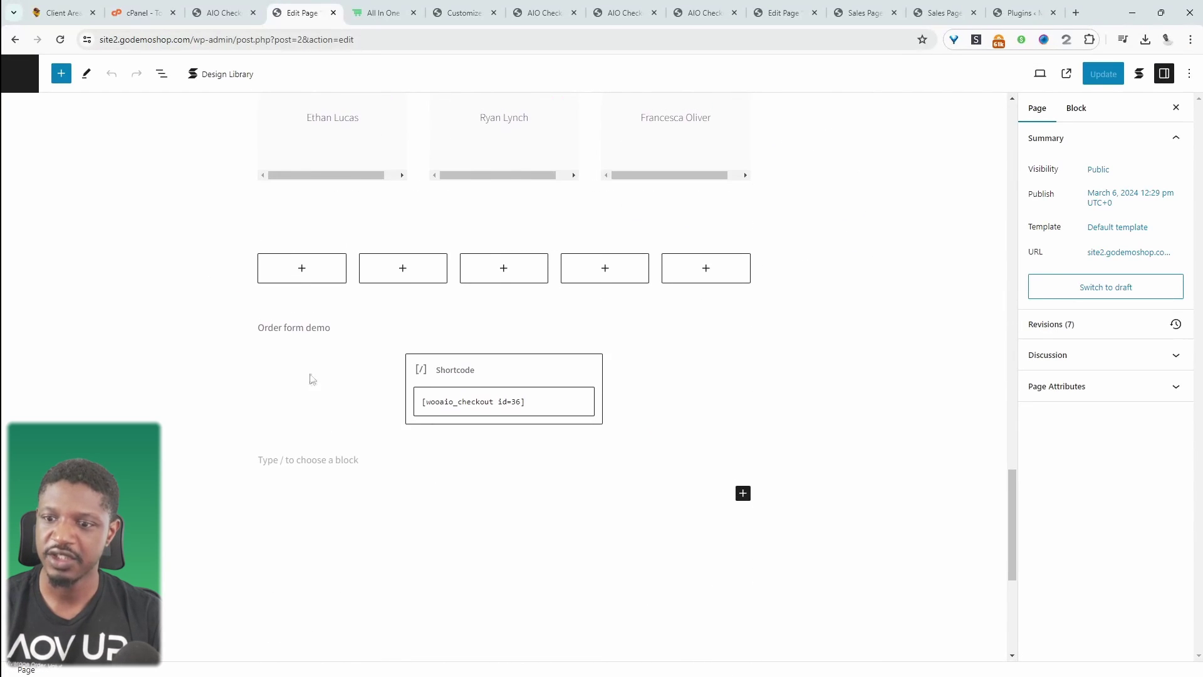
click(742, 492)
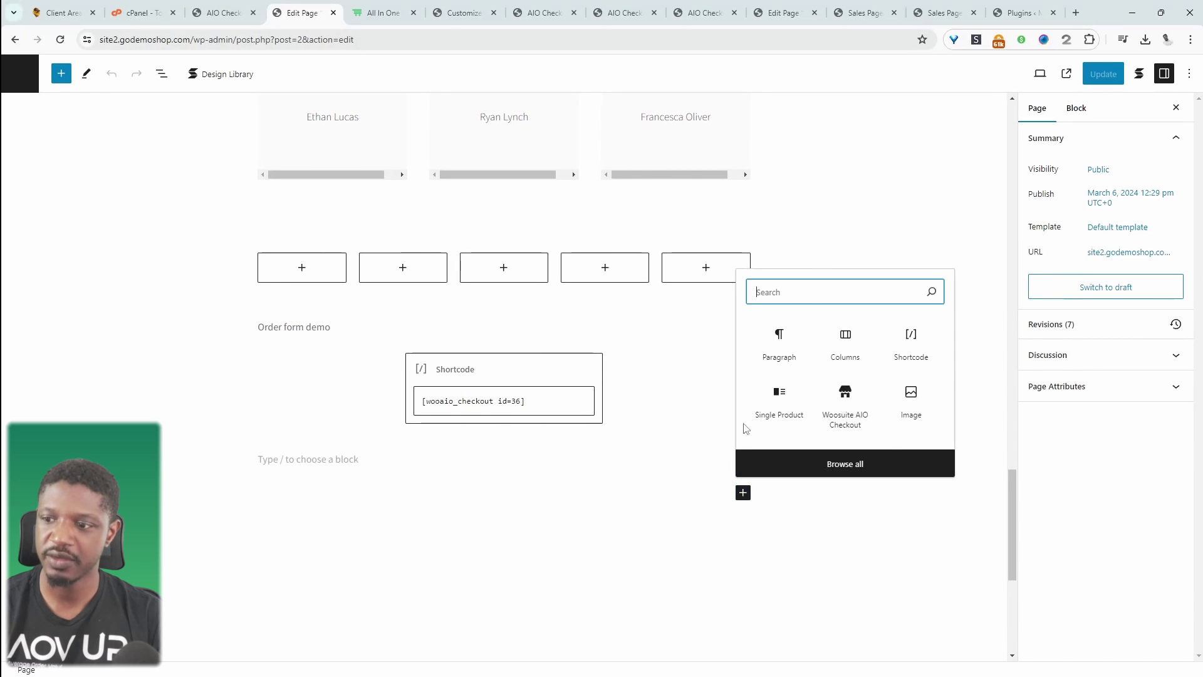
text(col)
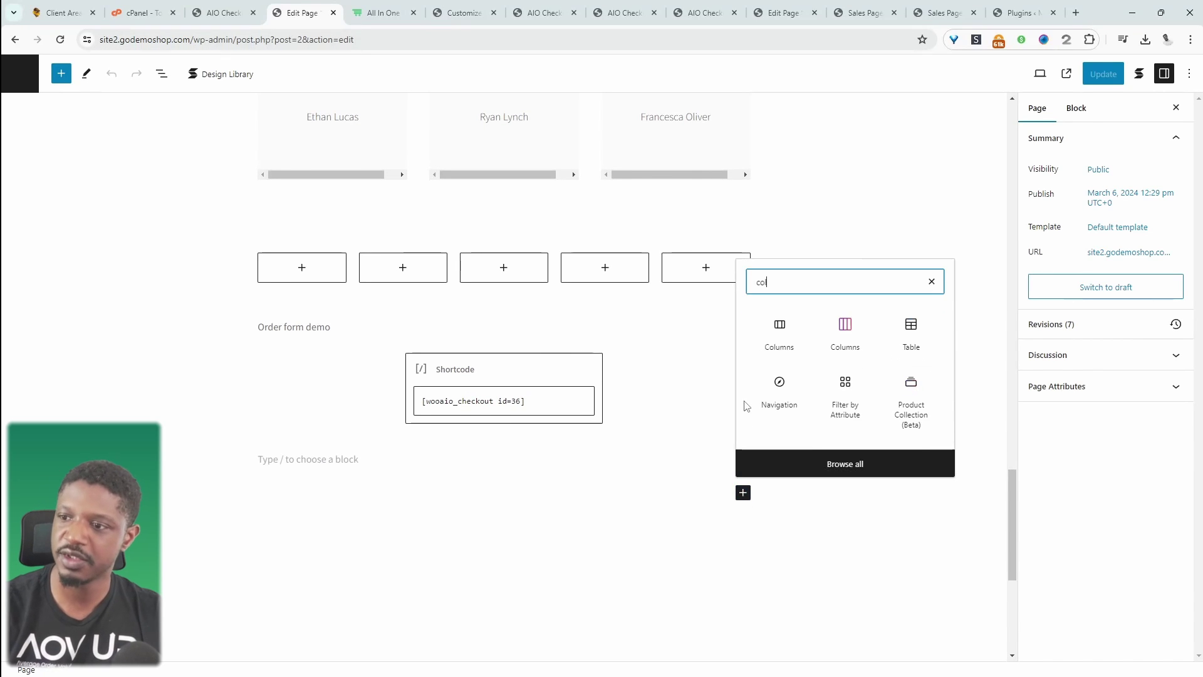
key(Return)
click(594, 566)
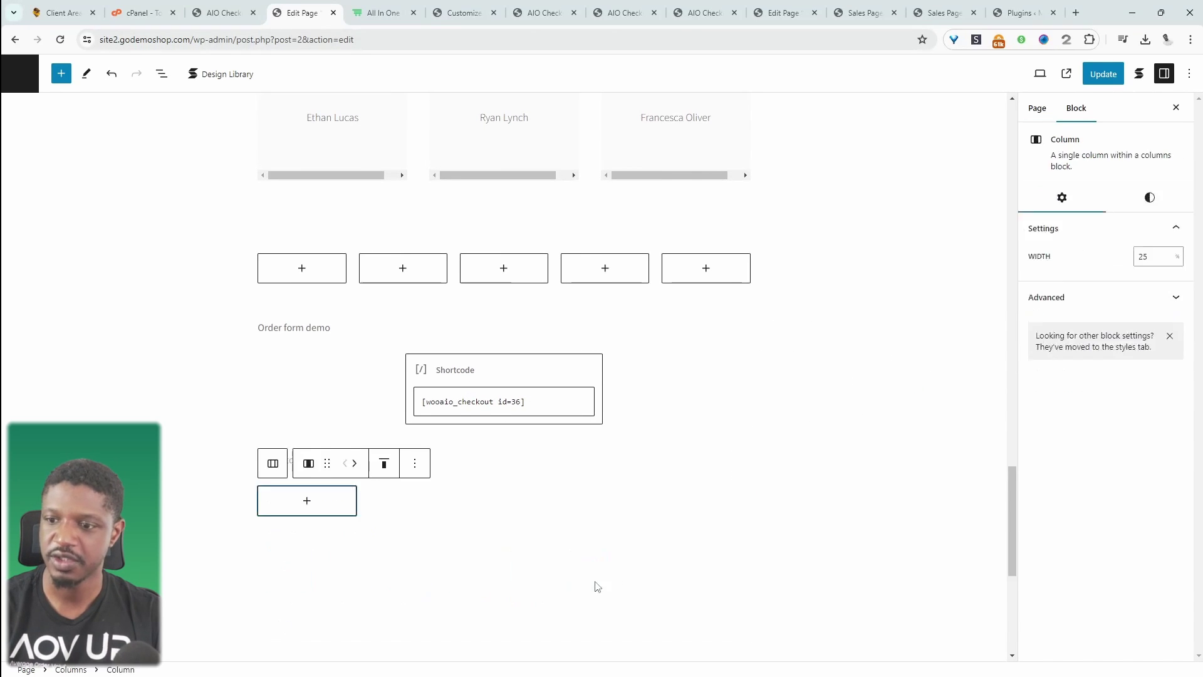
Paste the checkout shortcode as a Shortcode block in the wide column, then delete it
click(517, 505)
text([wooaio_checkout id=36])
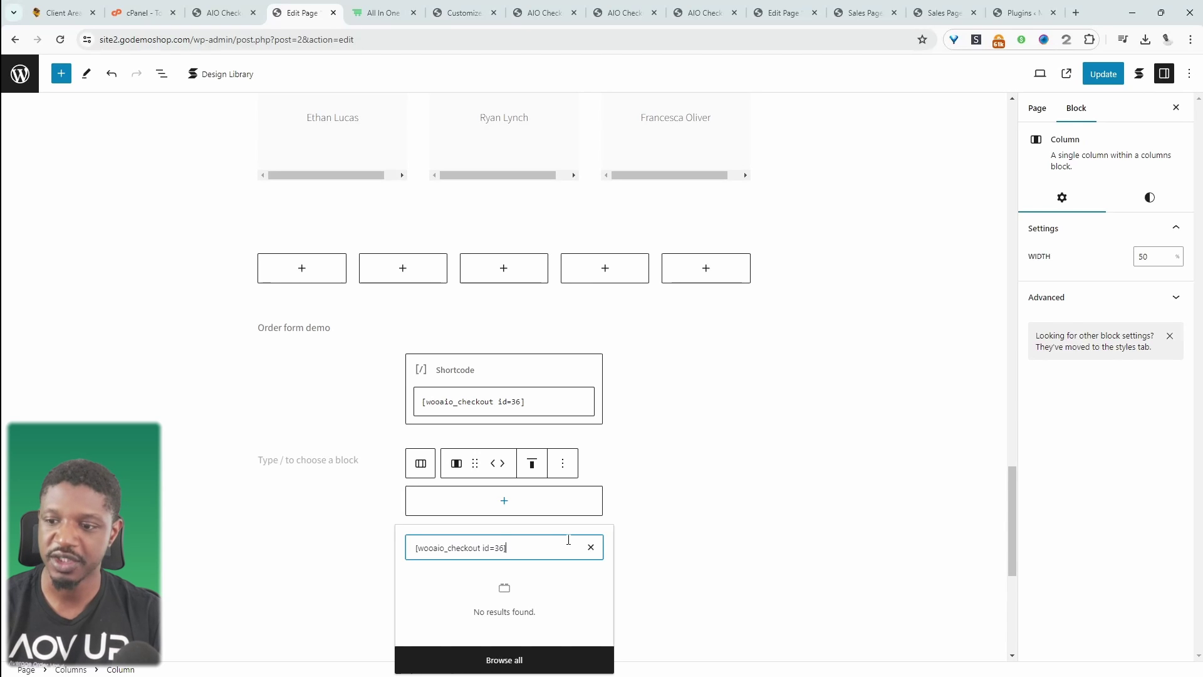
key(Return)
click(676, 514)
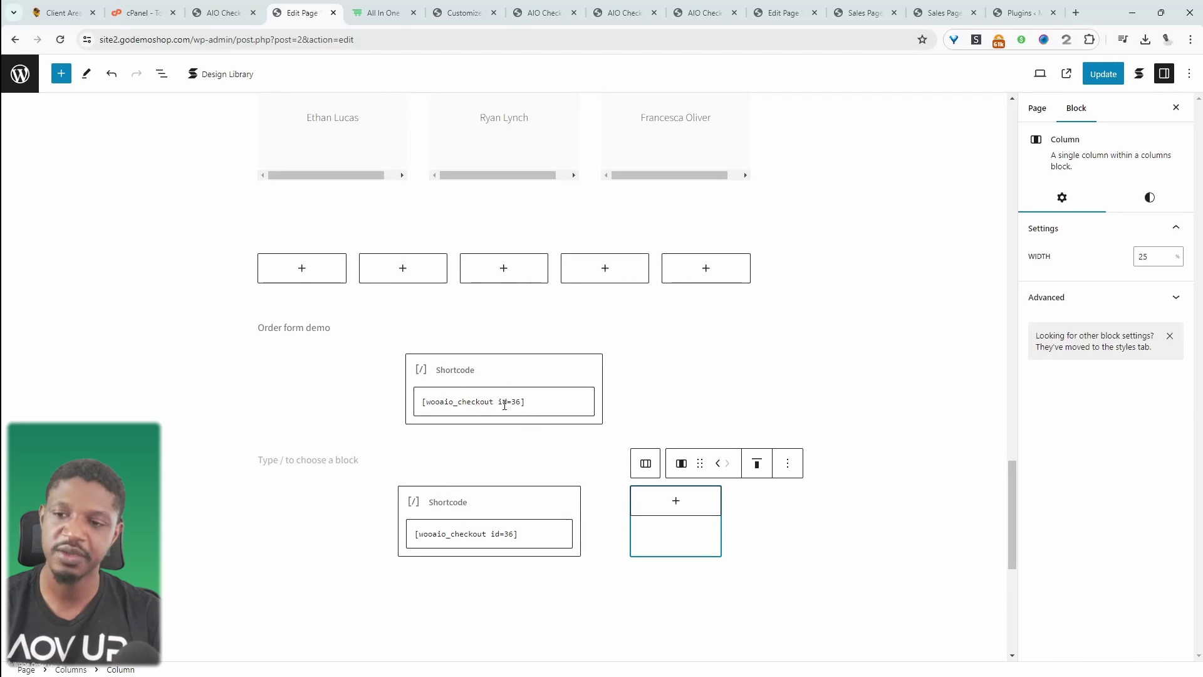
click(506, 510)
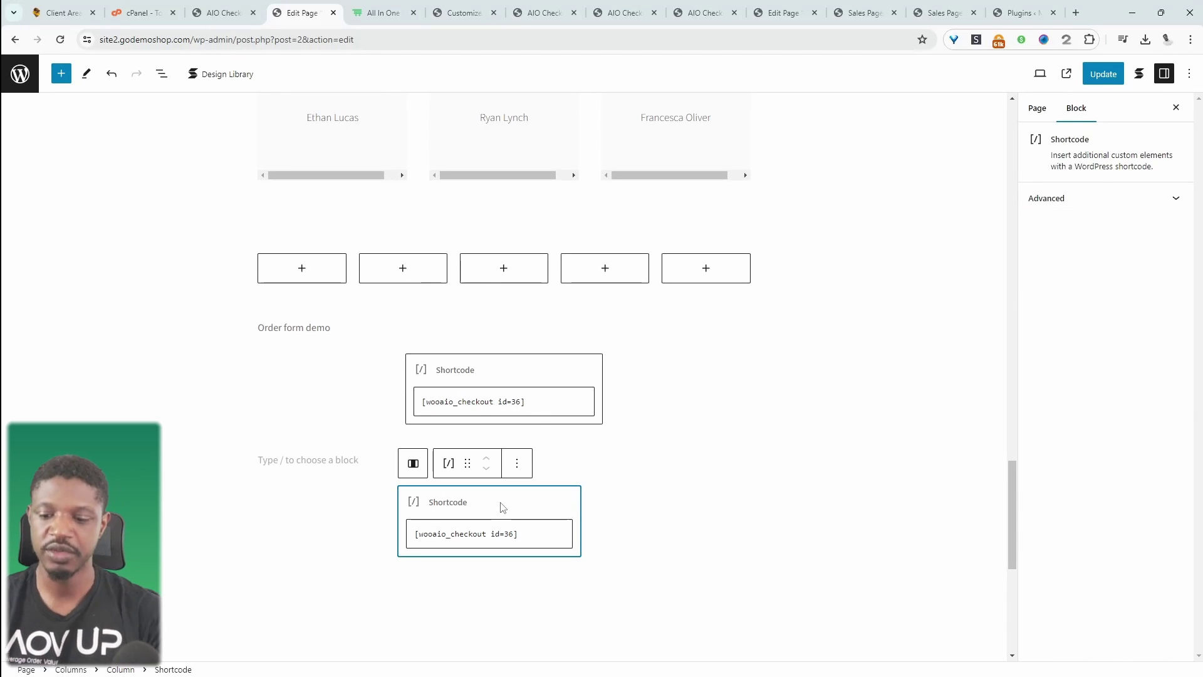
key(Delete)
Insert a Woosuite AIO Checkout block set to the beanie Checkout (ID: 36) form
click(501, 506)
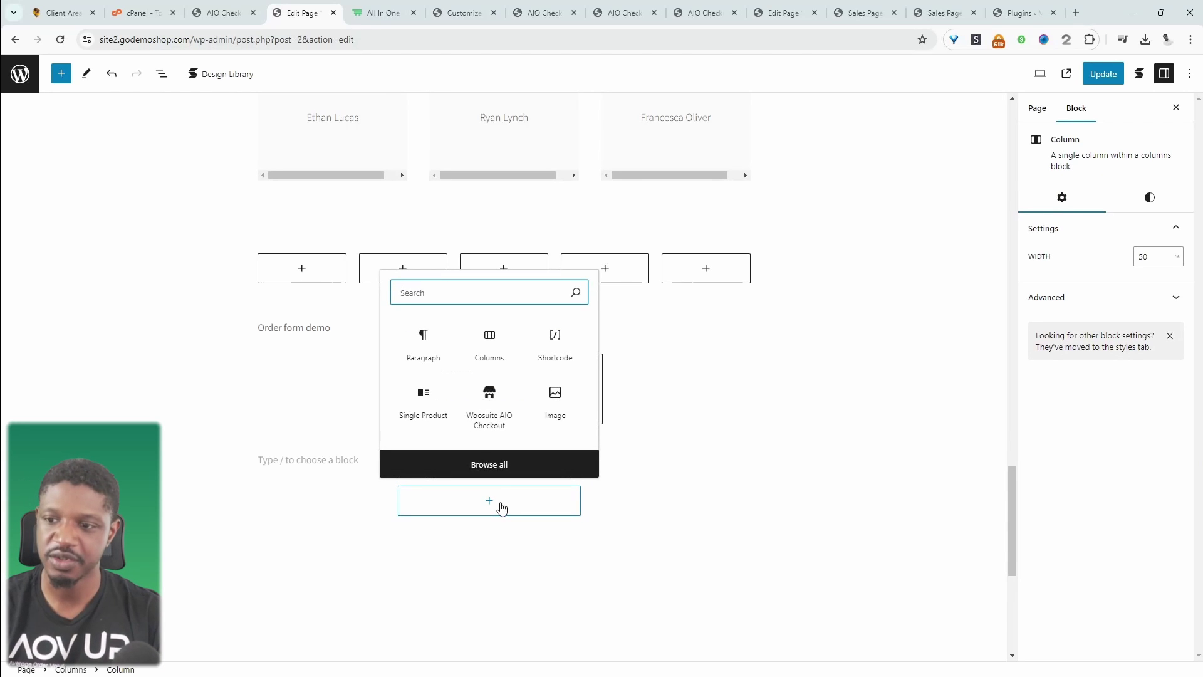
text(aio)
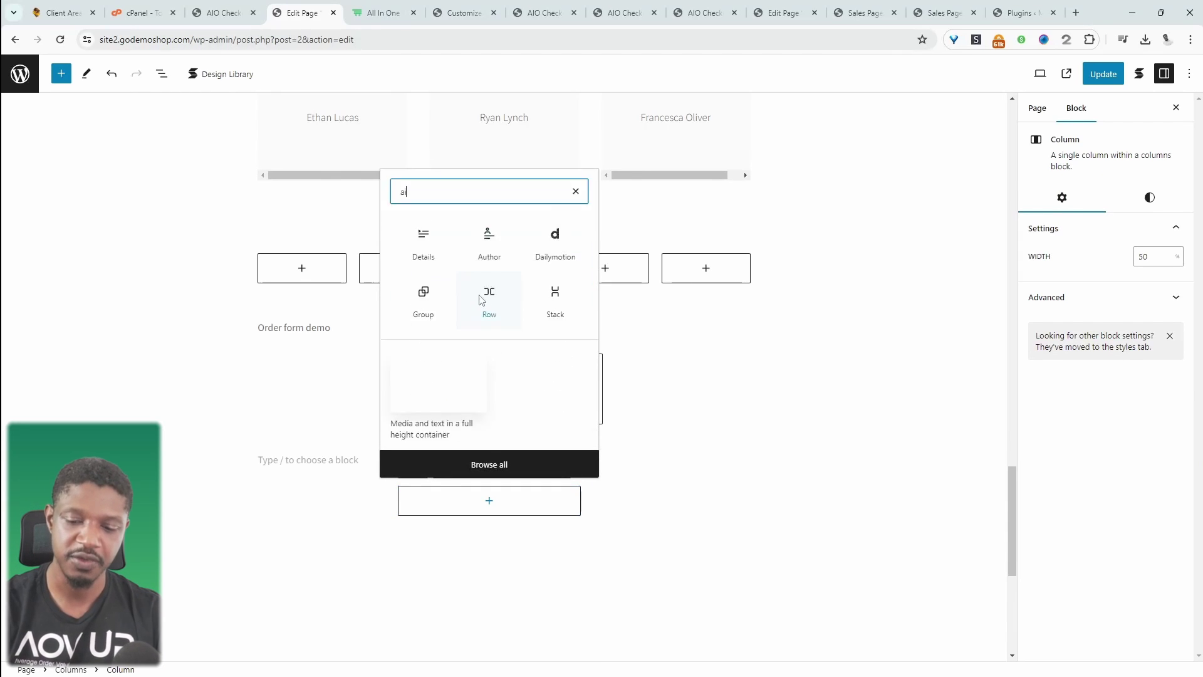
click(423, 604)
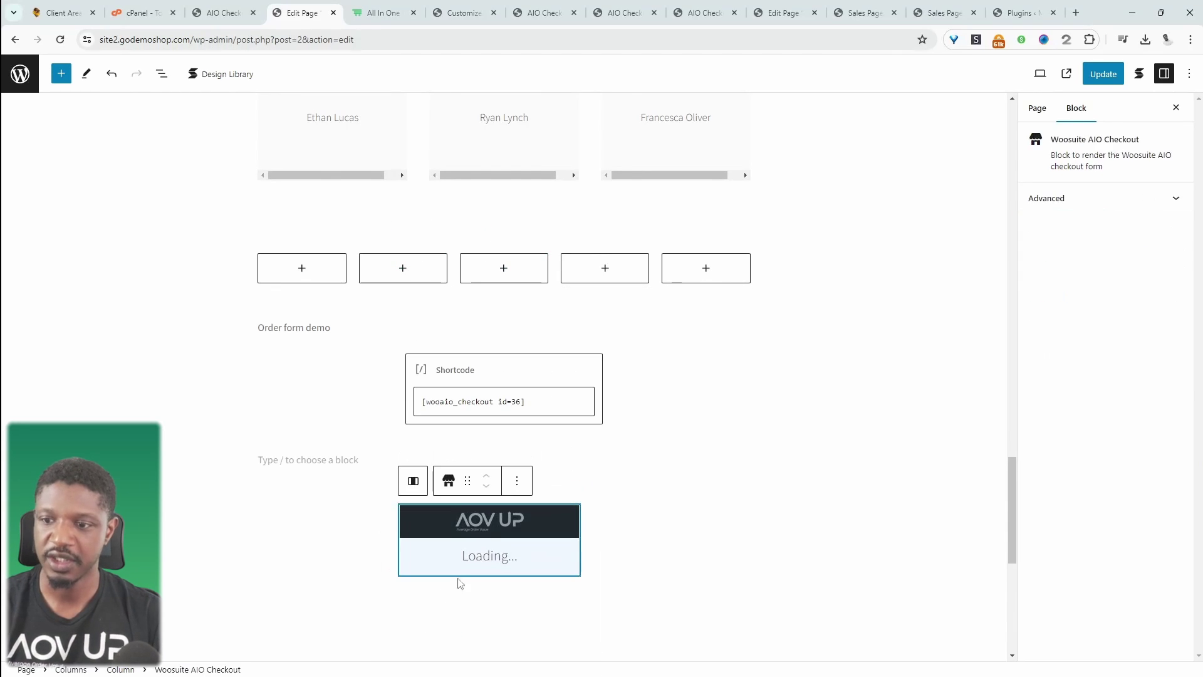
click(532, 568)
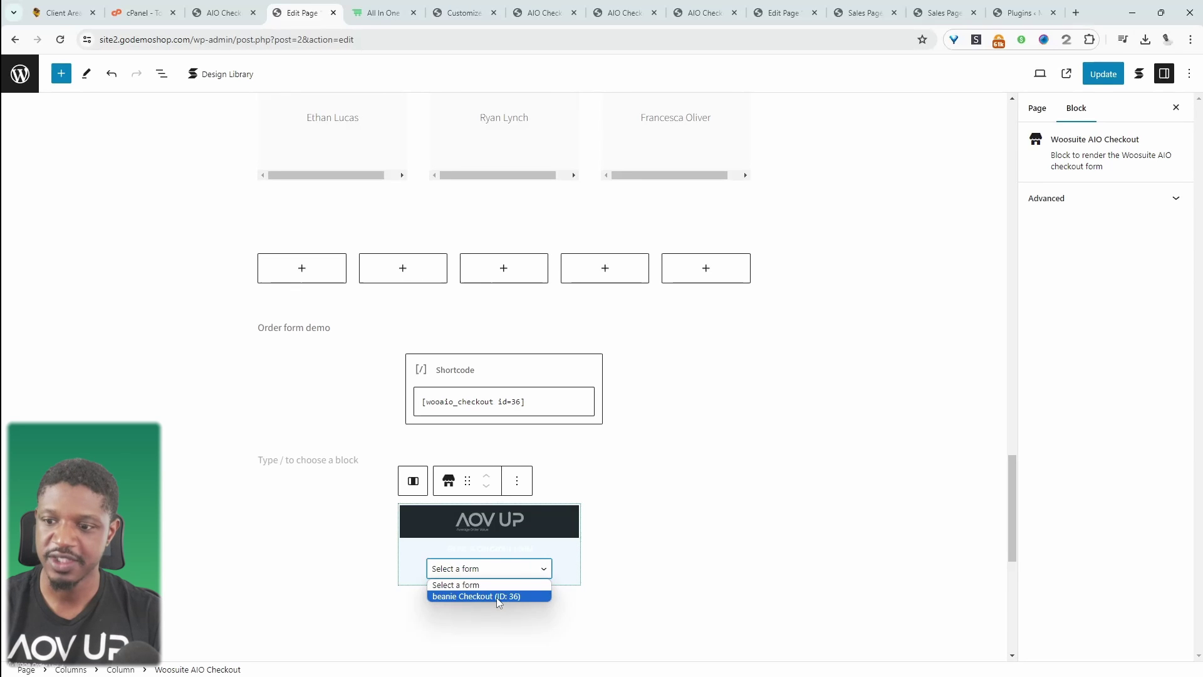
click(497, 596)
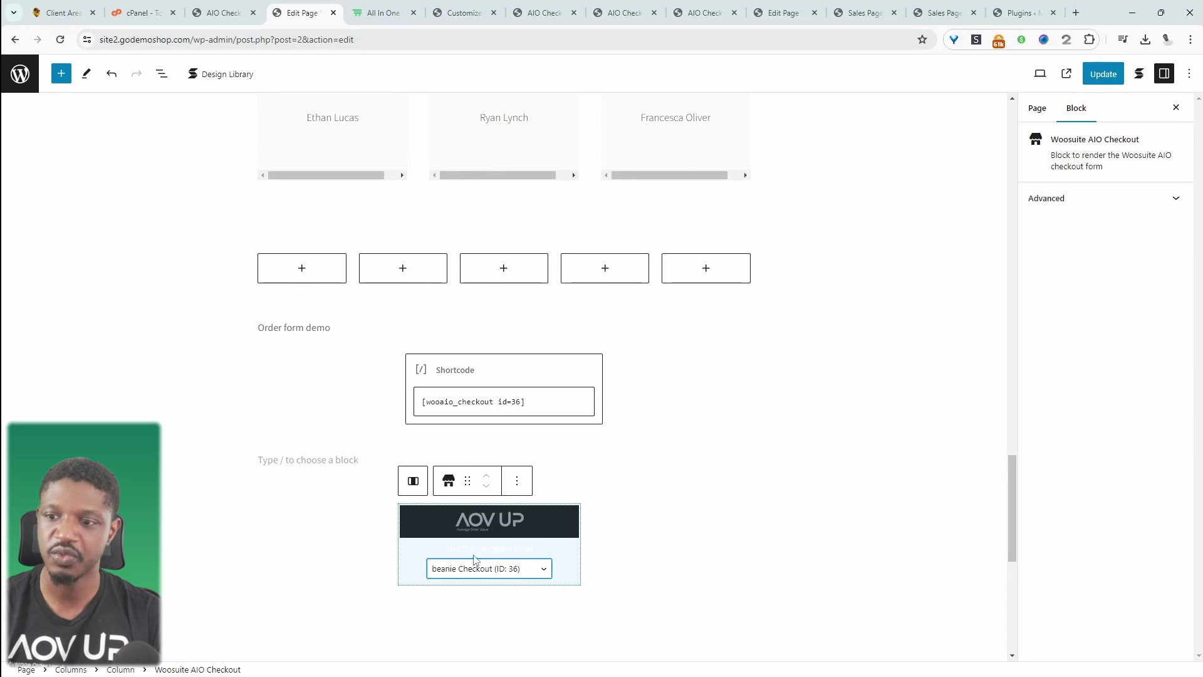
Delete the wide right column holding the AOV UP block and update the page
click(685, 549)
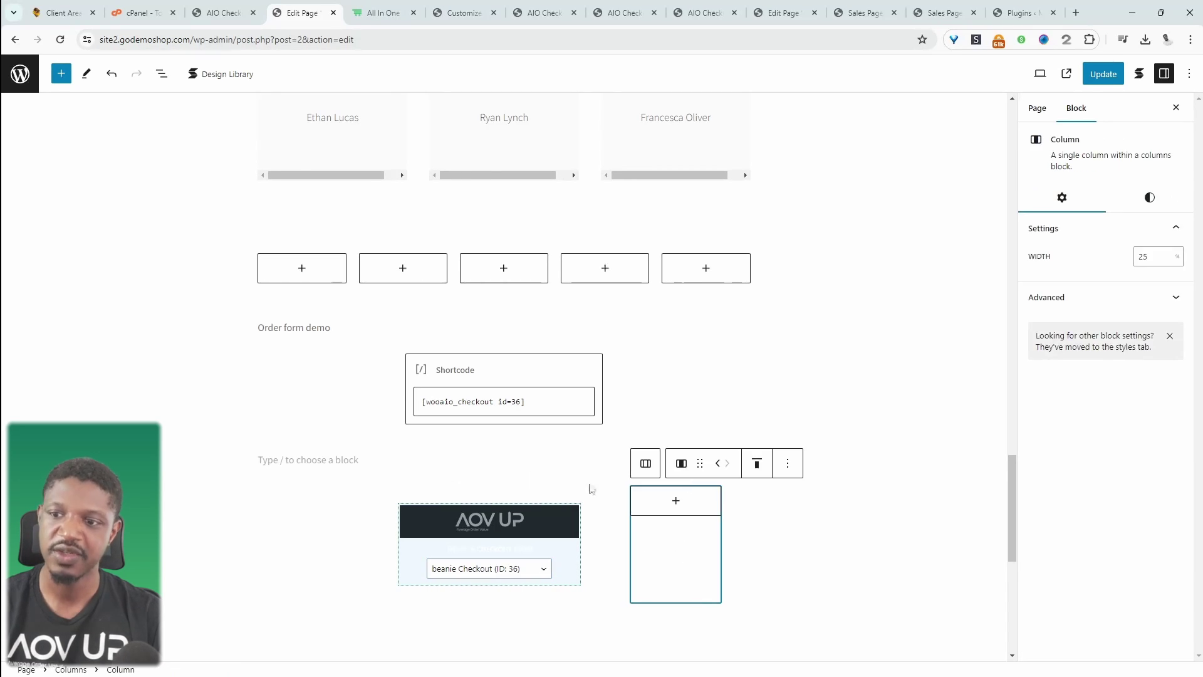
click(352, 484)
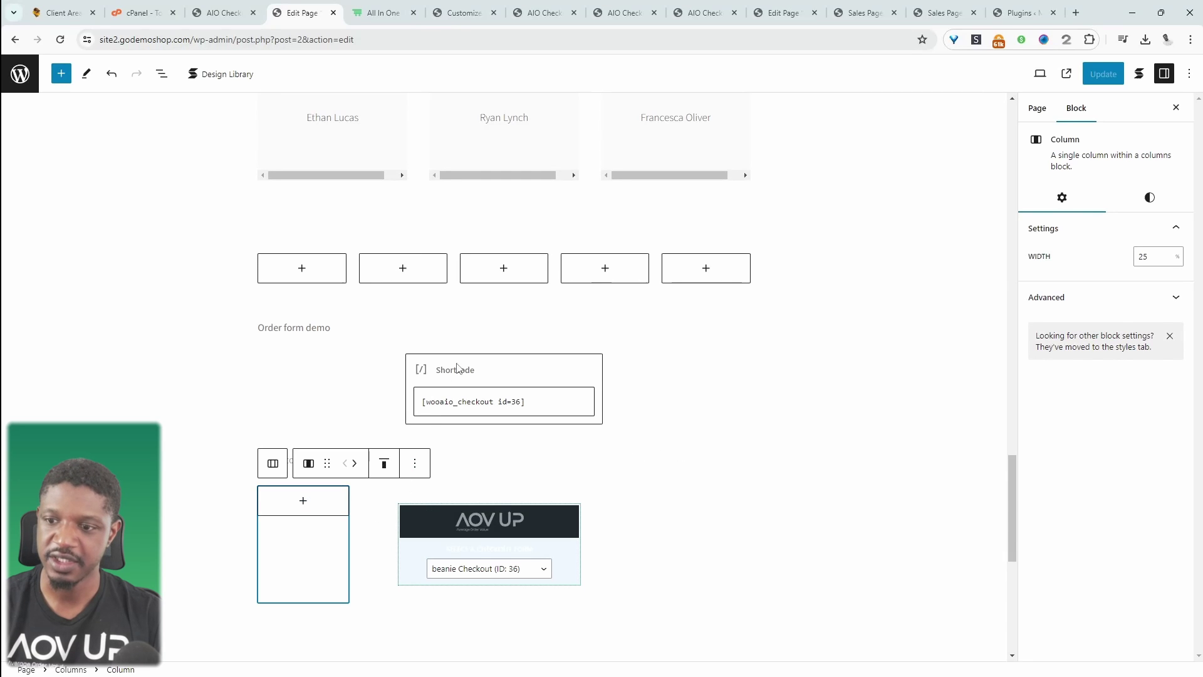
click(389, 500)
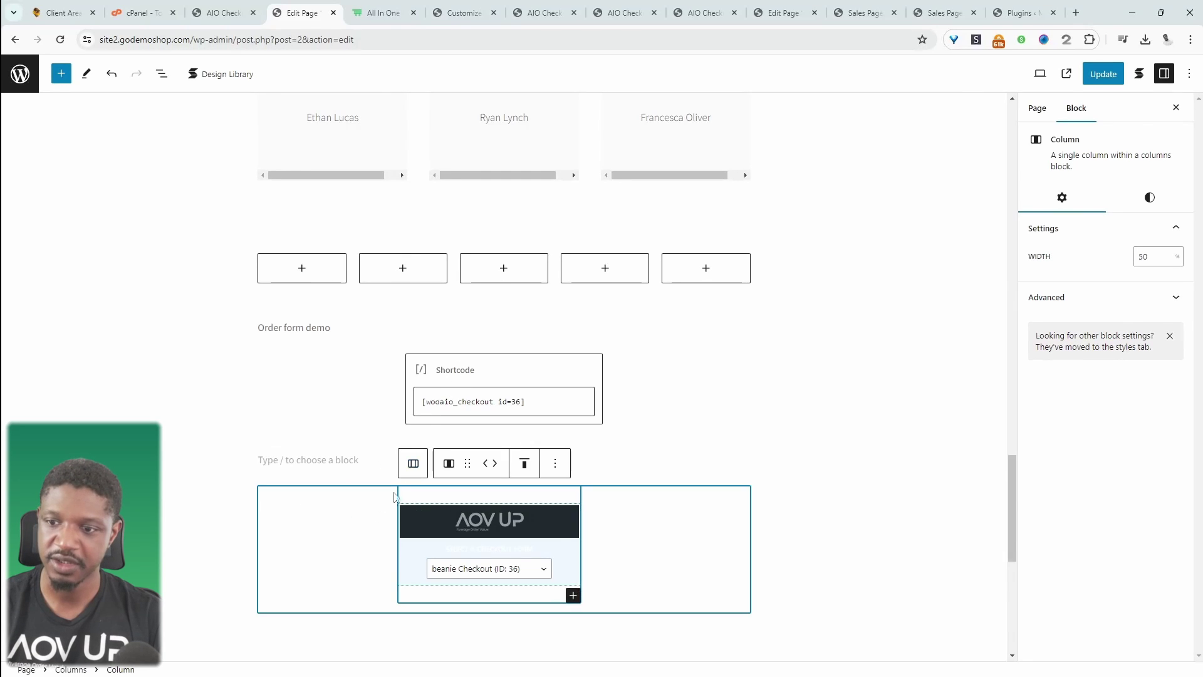
click(555, 463)
click(647, 429)
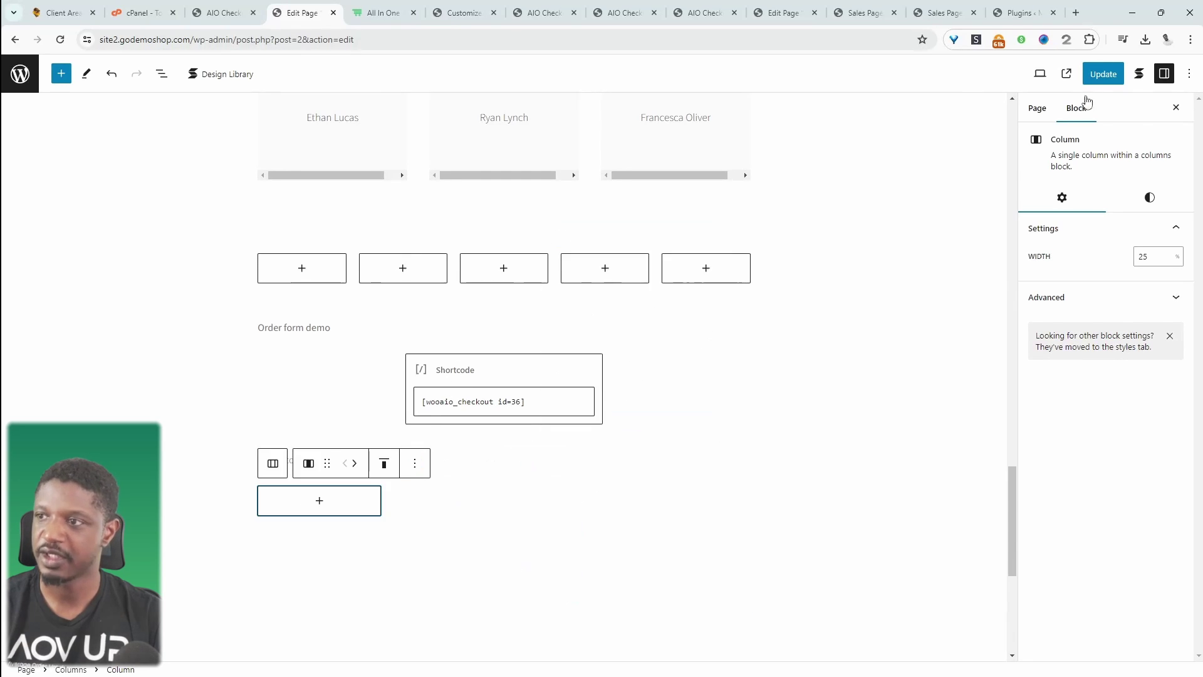
click(1094, 82)
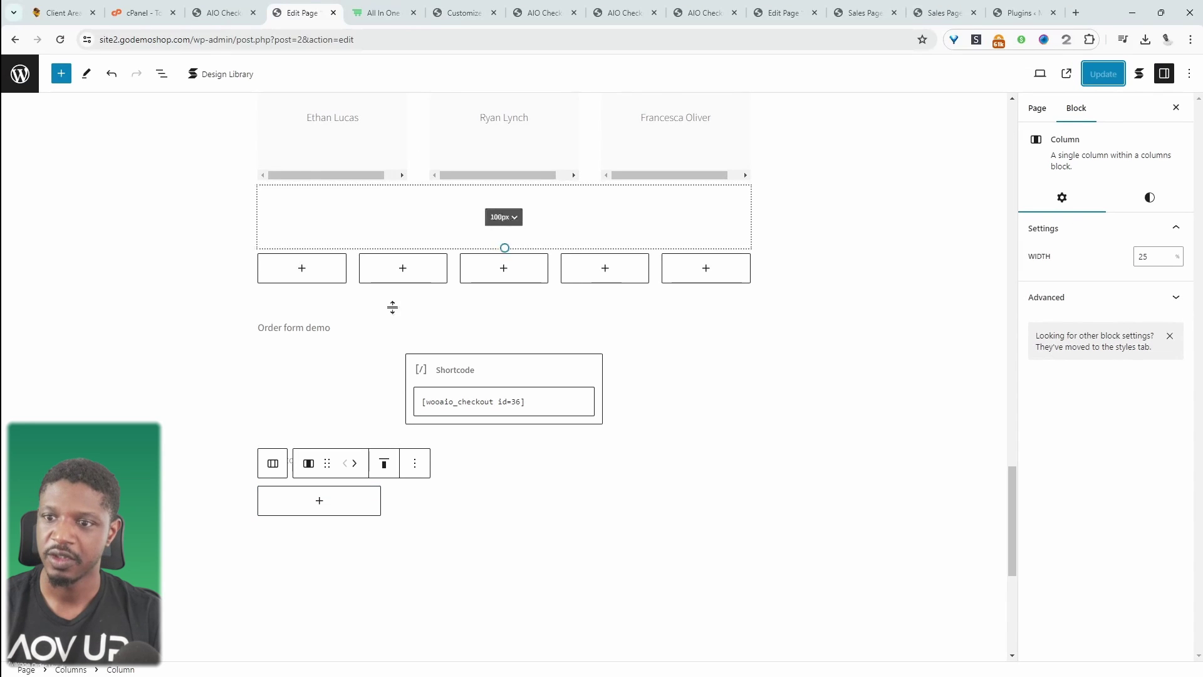
View the published page and scroll to the billing fields, $18.00 Beanie summary and Stripe payment
click(1066, 73)
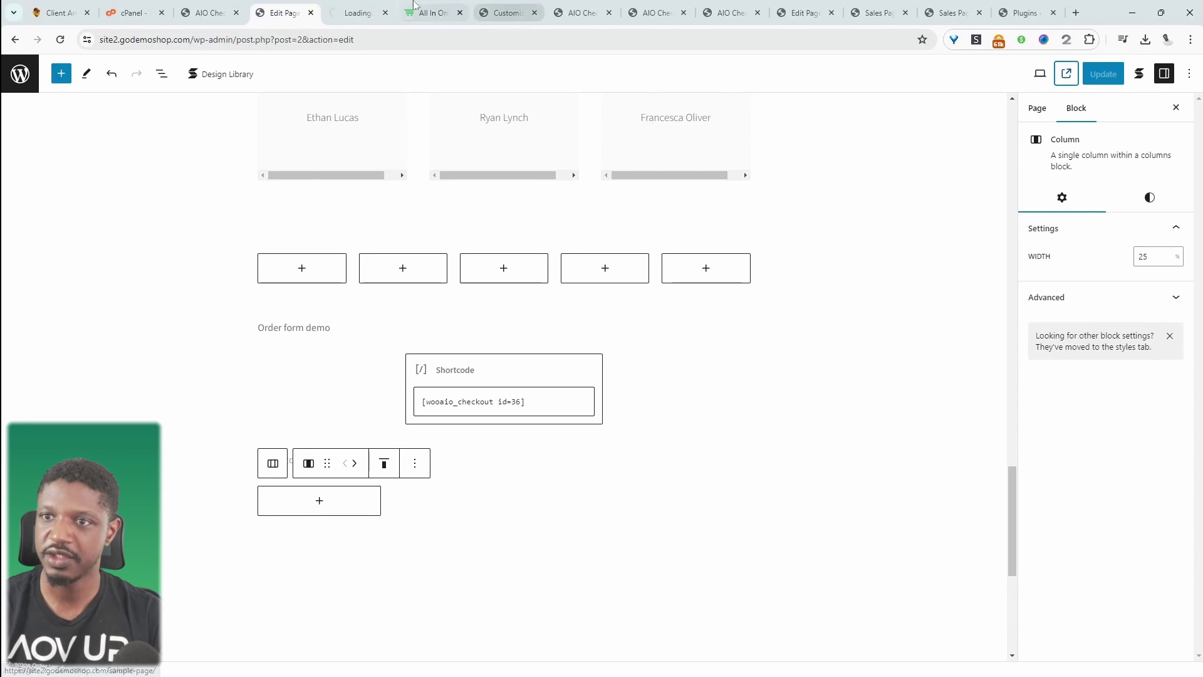
scroll(575, 537, down, 20)
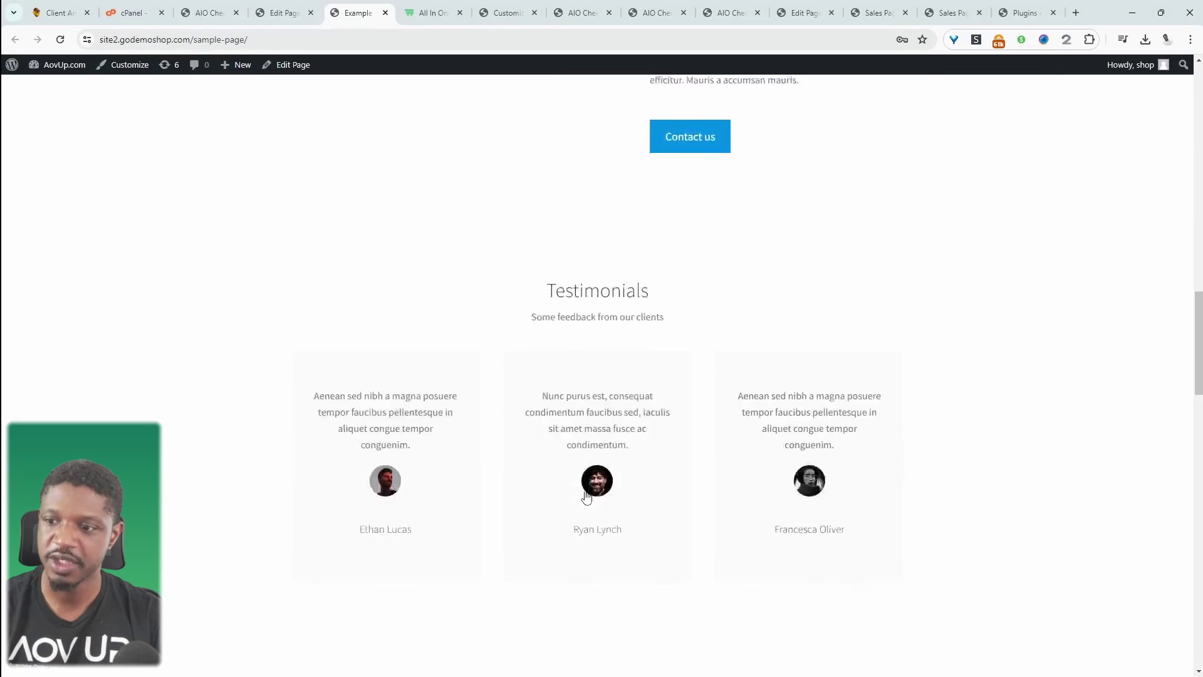
scroll(642, 486, down, 5)
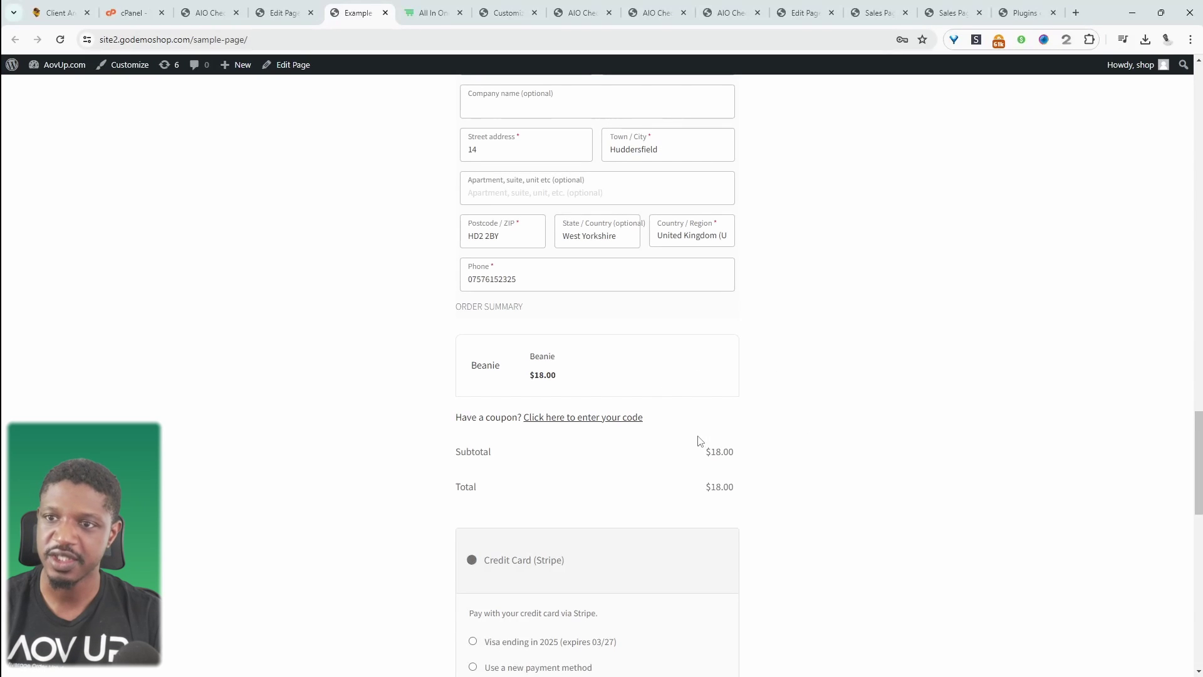
Turn on Enable Checkout edit in AIO Checkout's general settings and save
click(200, 13)
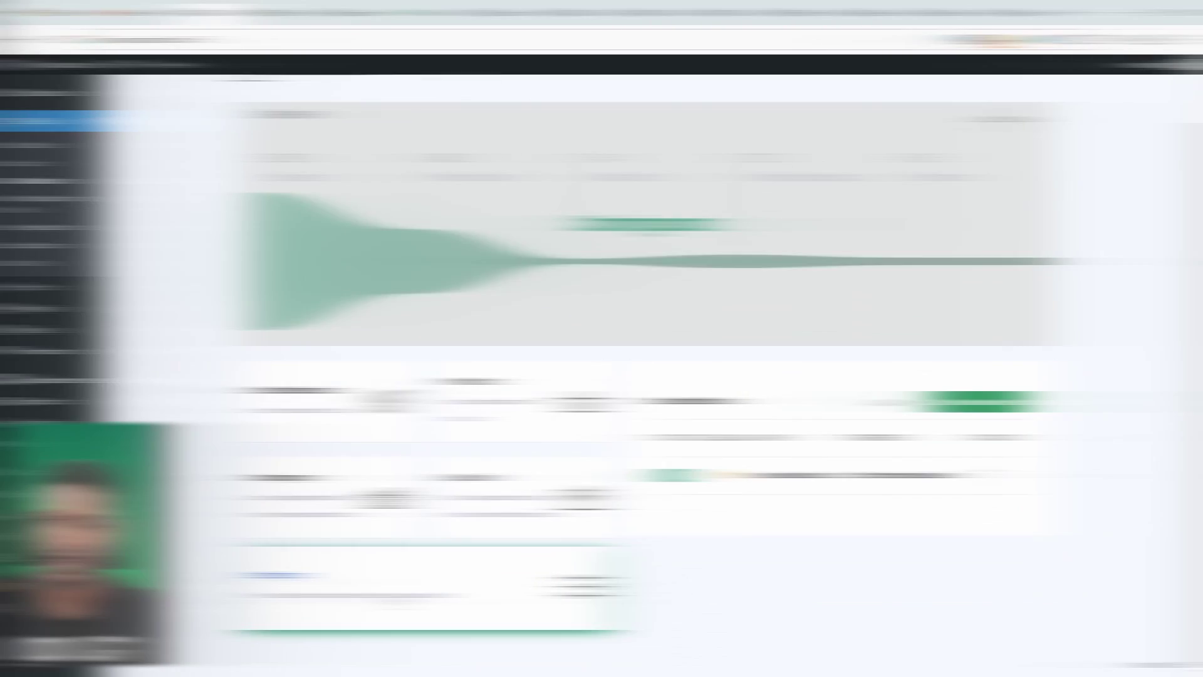
click(395, 596)
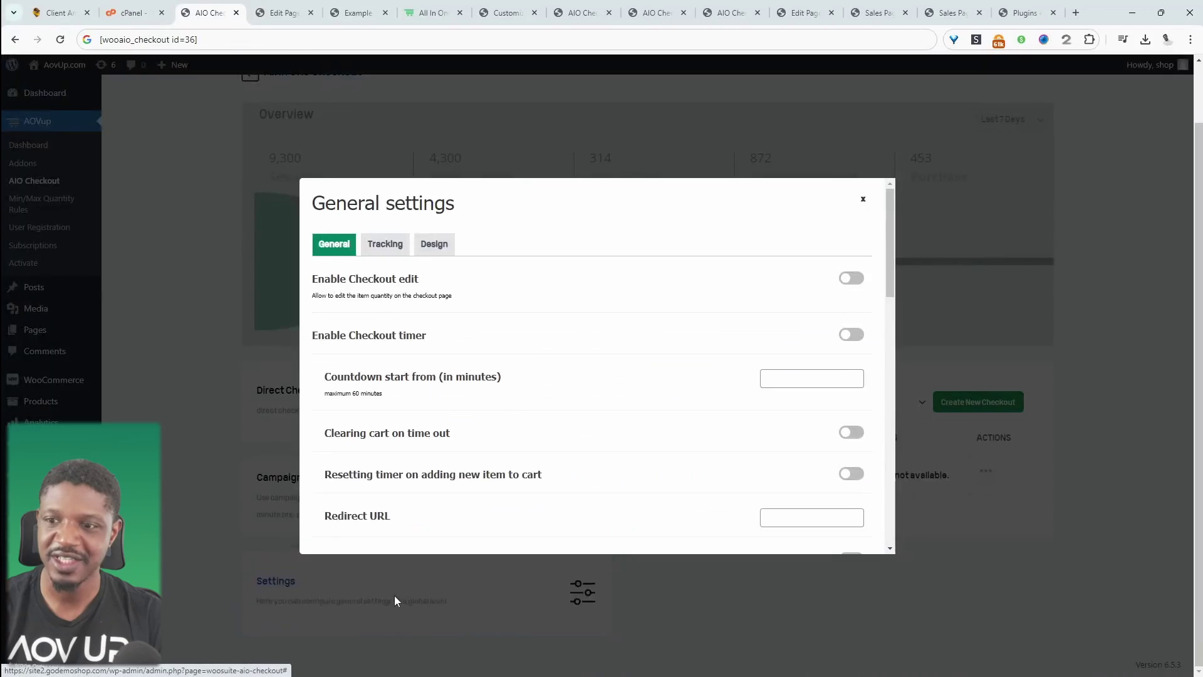
drag(317, 280, 405, 283)
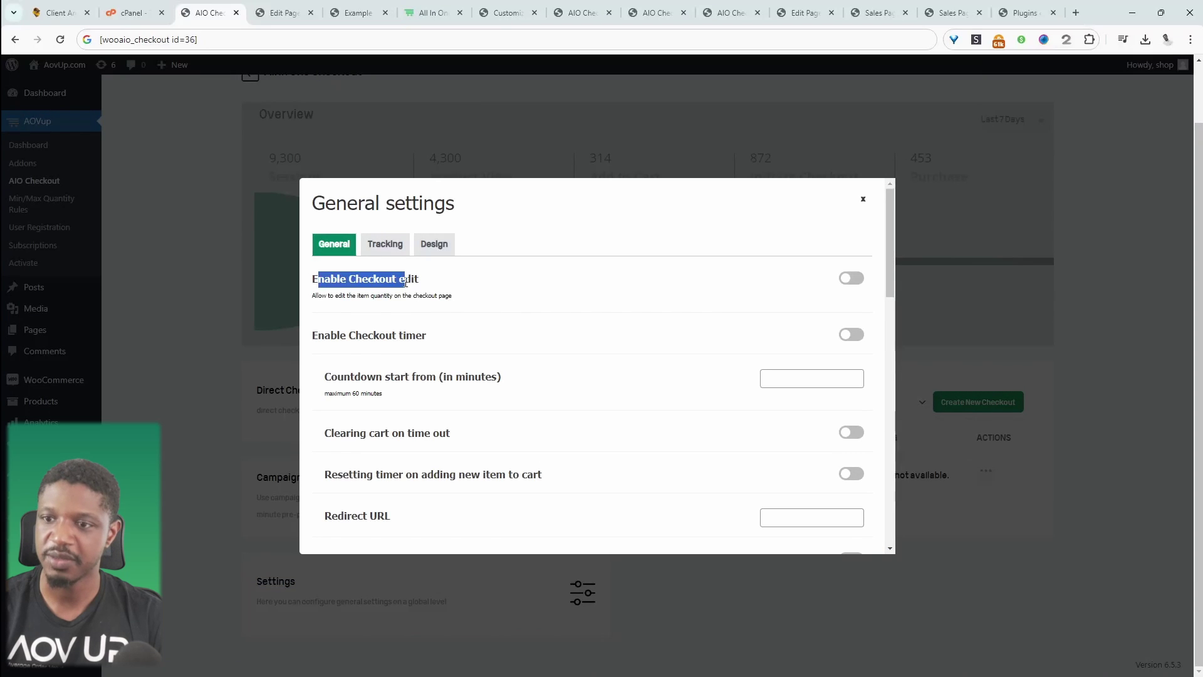
click(853, 279)
scroll(853, 282, down, 15)
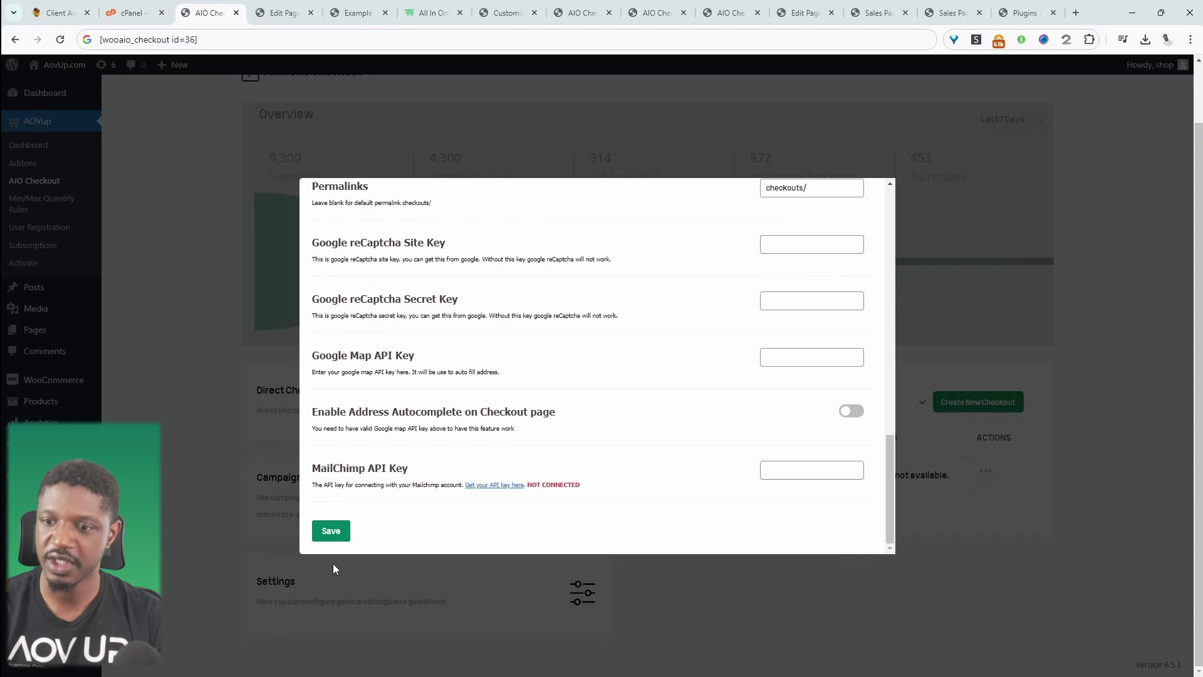
click(331, 531)
Reload the live sample page and confirm the Beanie now has quantity controls set at 1
click(359, 12)
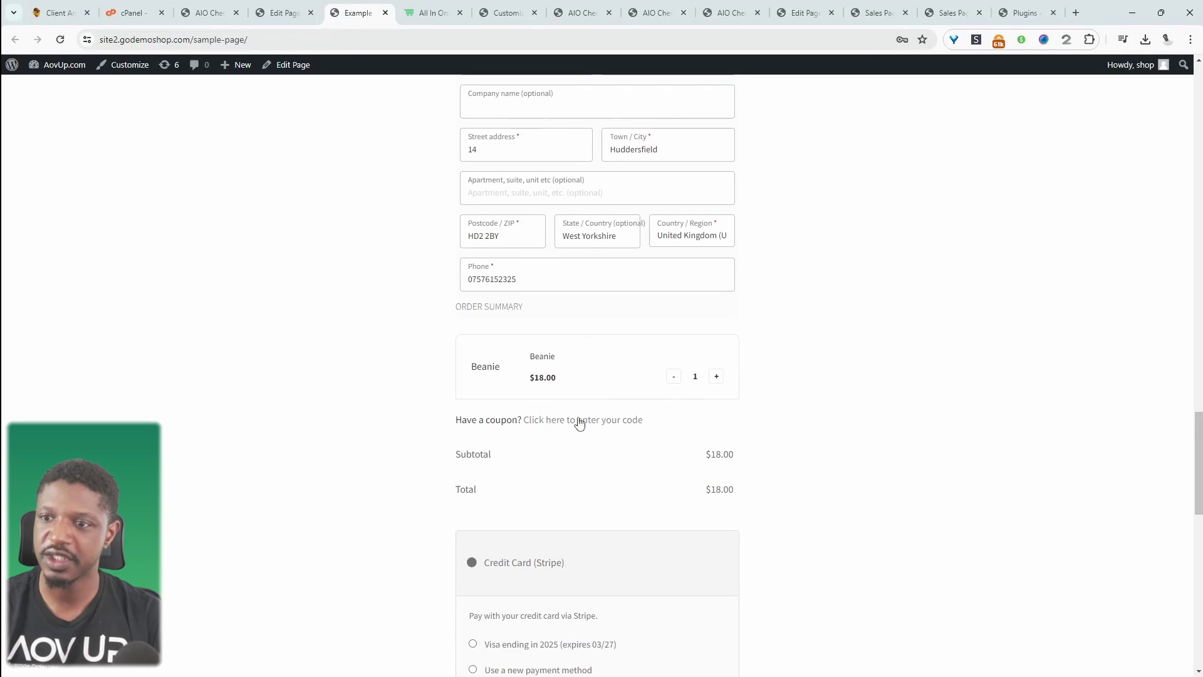
scroll(583, 422, up, 6)
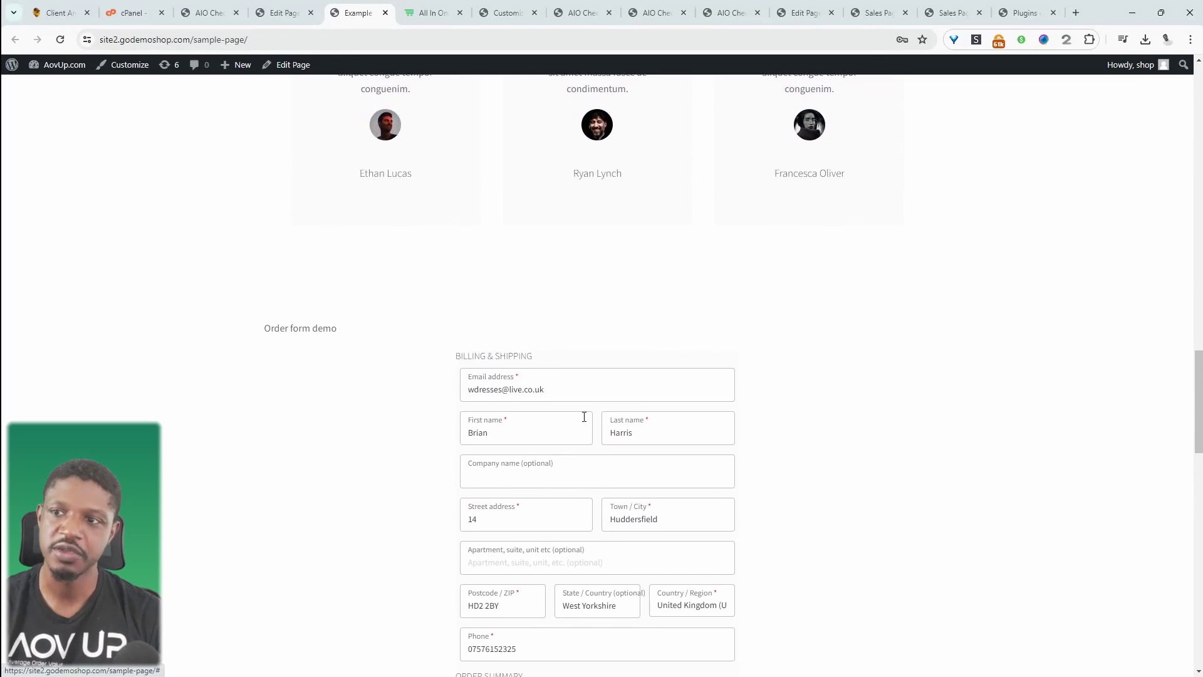
scroll(758, 616, down, 3)
scroll(758, 616, down, 4)
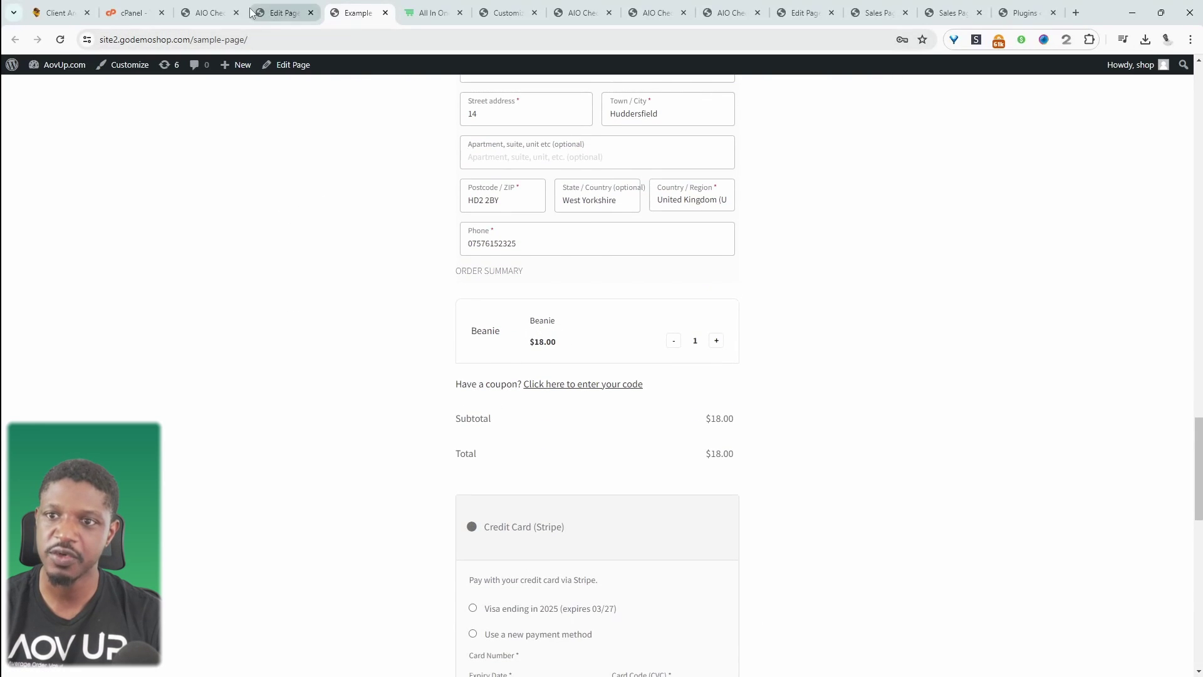
Remove the Beanie product from the beanie Checkout flow in AIO Checkout
click(206, 13)
click(772, 481)
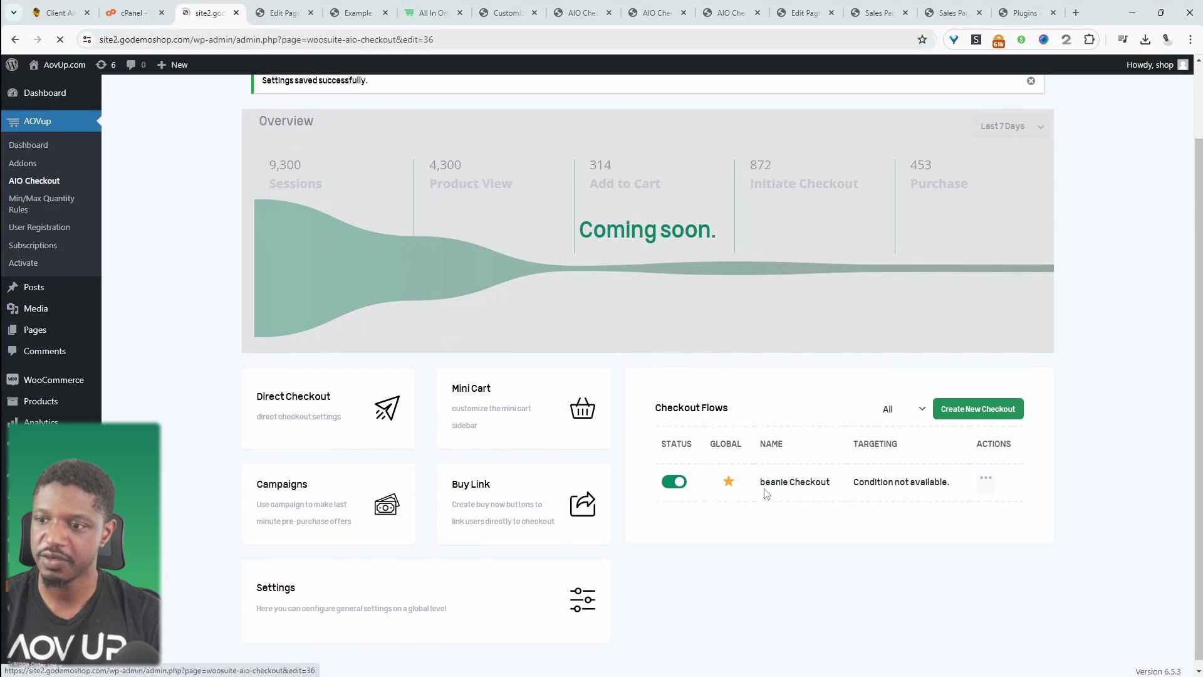
click(772, 243)
key(Return)
In the page editor, move the Group block above the order form and search for a Products block
click(357, 12)
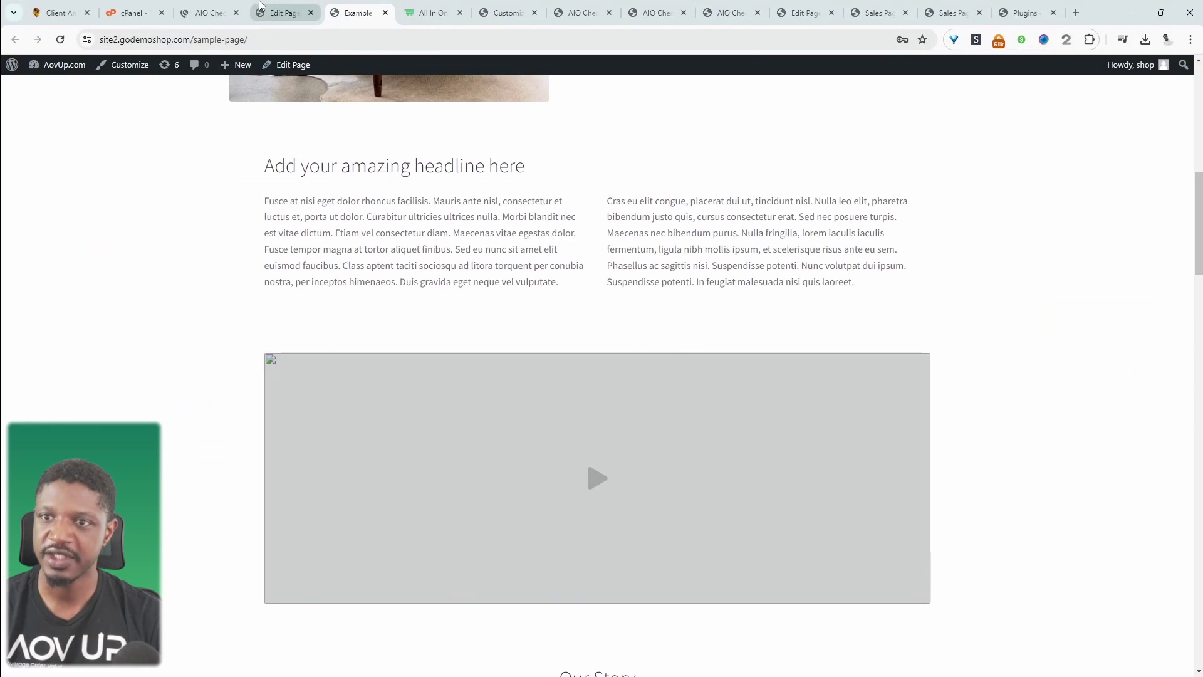
click(282, 13)
drag(304, 463, 503, 247)
click(359, 301)
text(product)
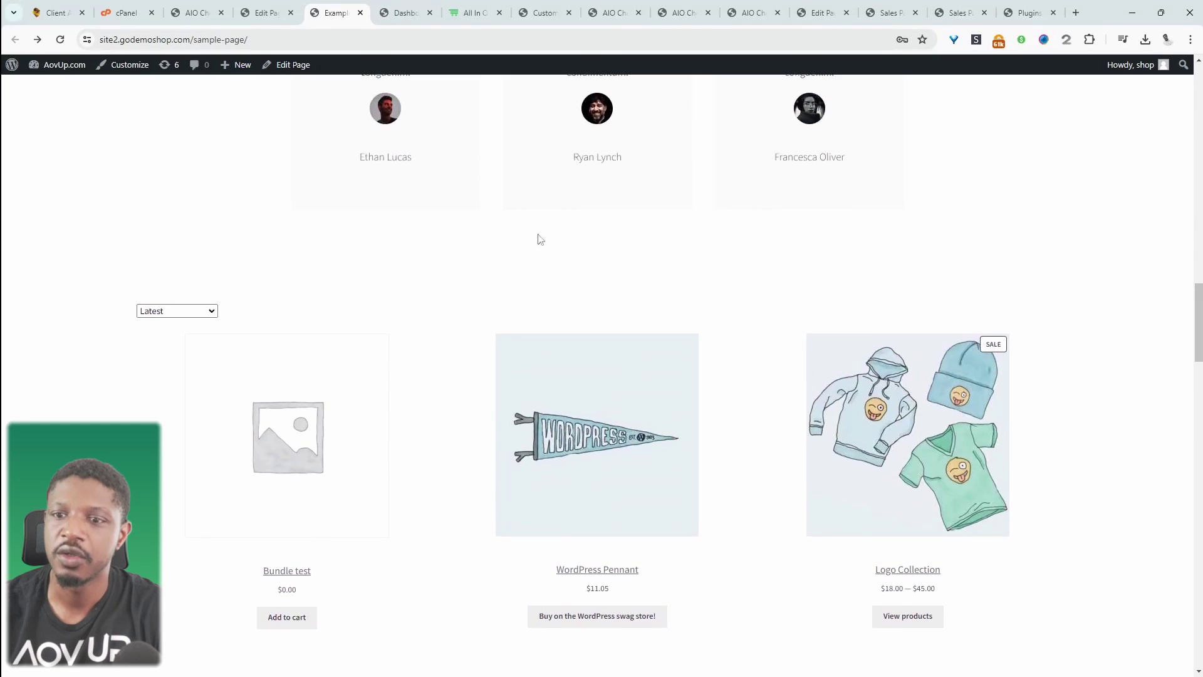
scroll(449, 403, down, 8)
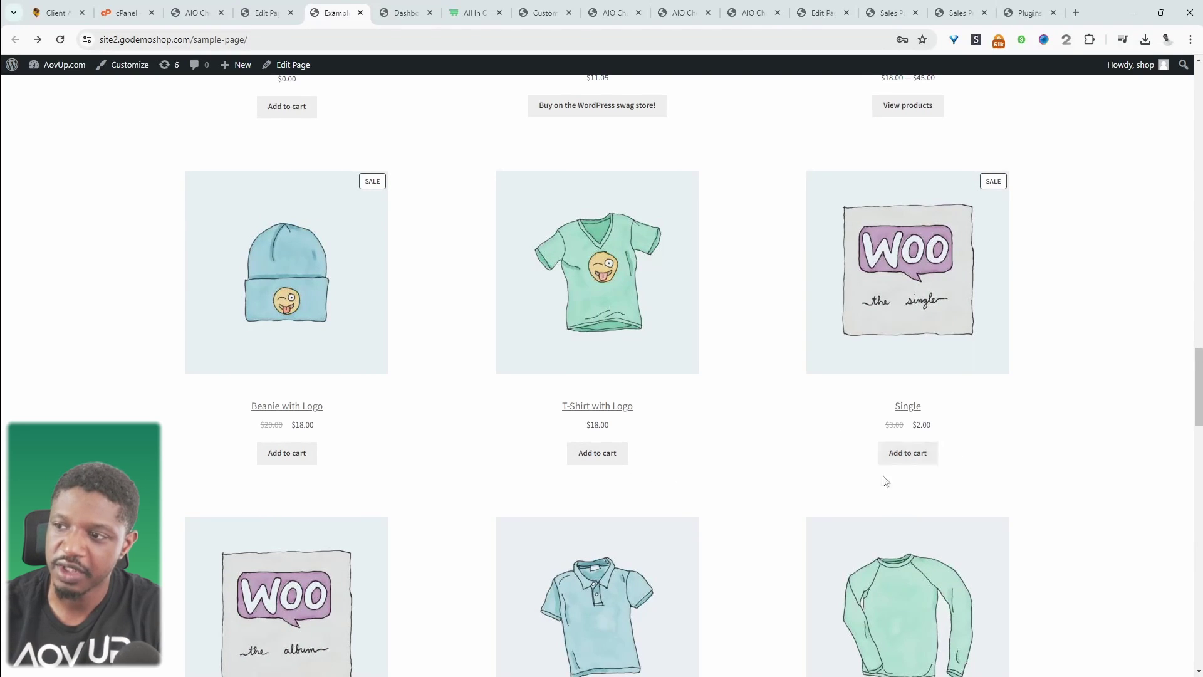
Add the T-Shirt with Logo to the cart from the product grid
scroll(859, 526, down, 5)
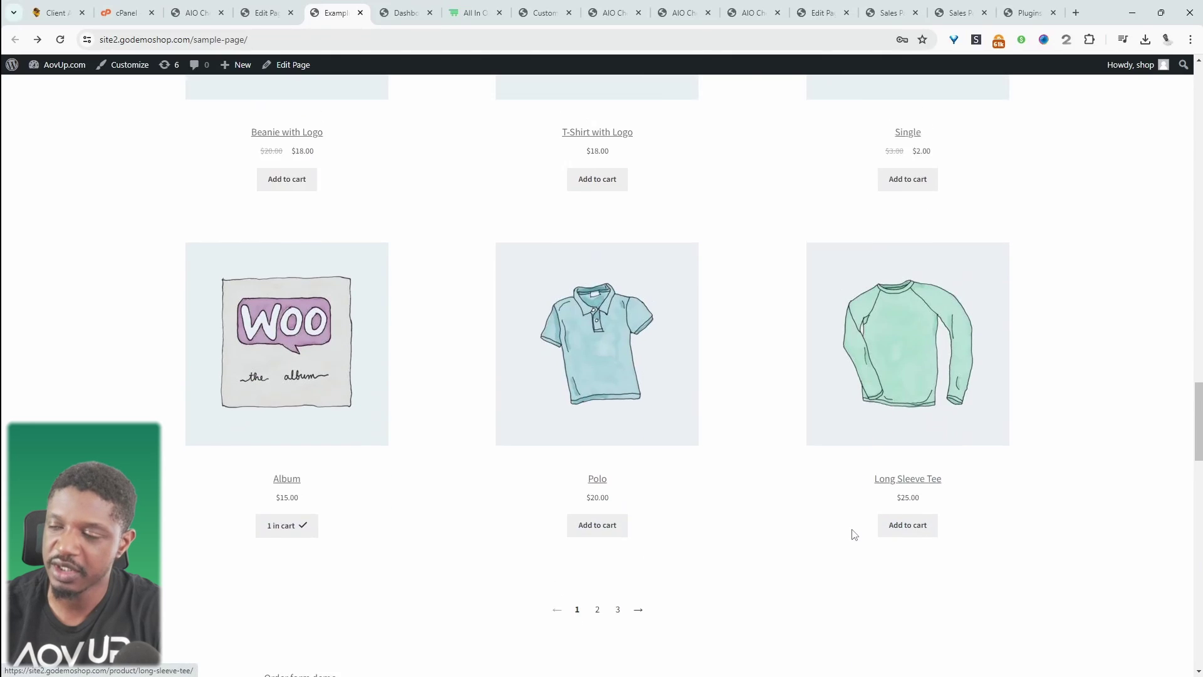
scroll(854, 535, up, 5)
click(602, 457)
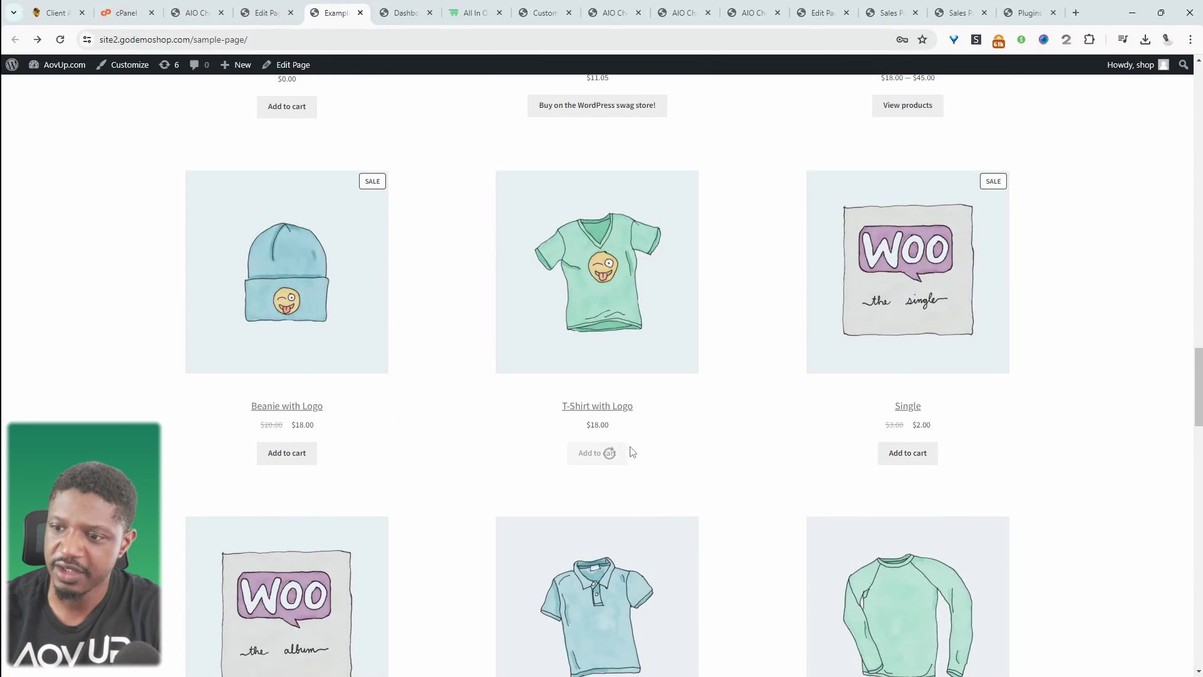
scroll(560, 244, down, 2)
scroll(559, 244, up, 2)
scroll(620, 268, down, 3)
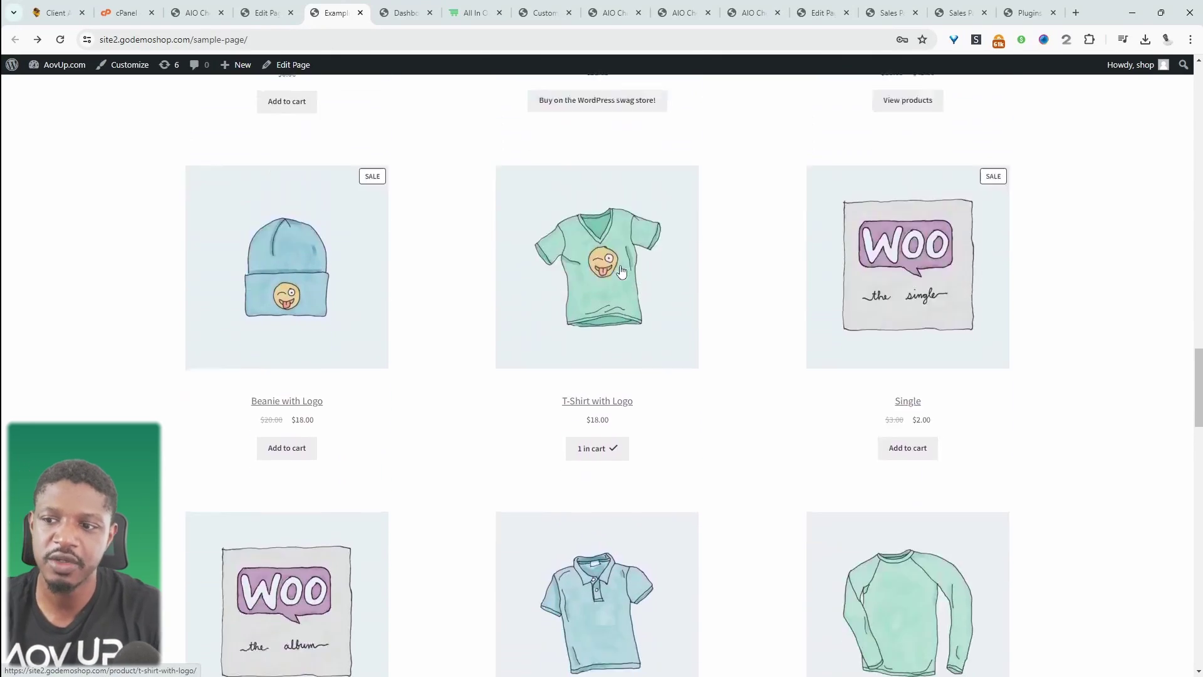
scroll(681, 246, down, 6)
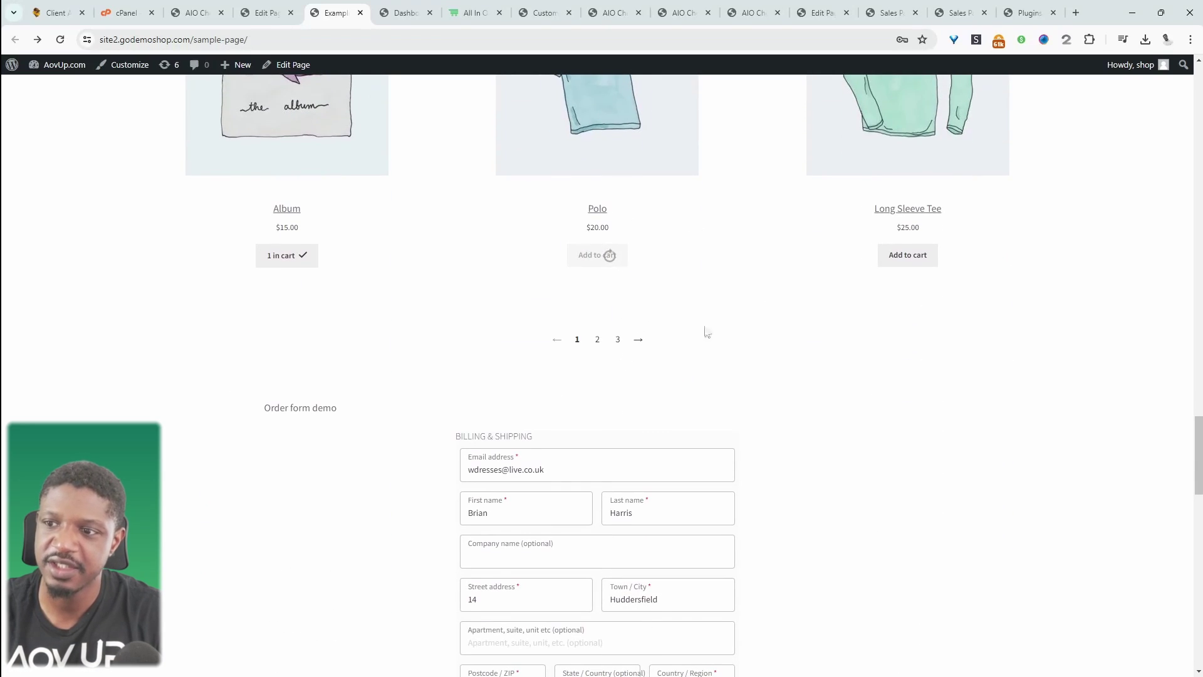
scroll(677, 331, down, 8)
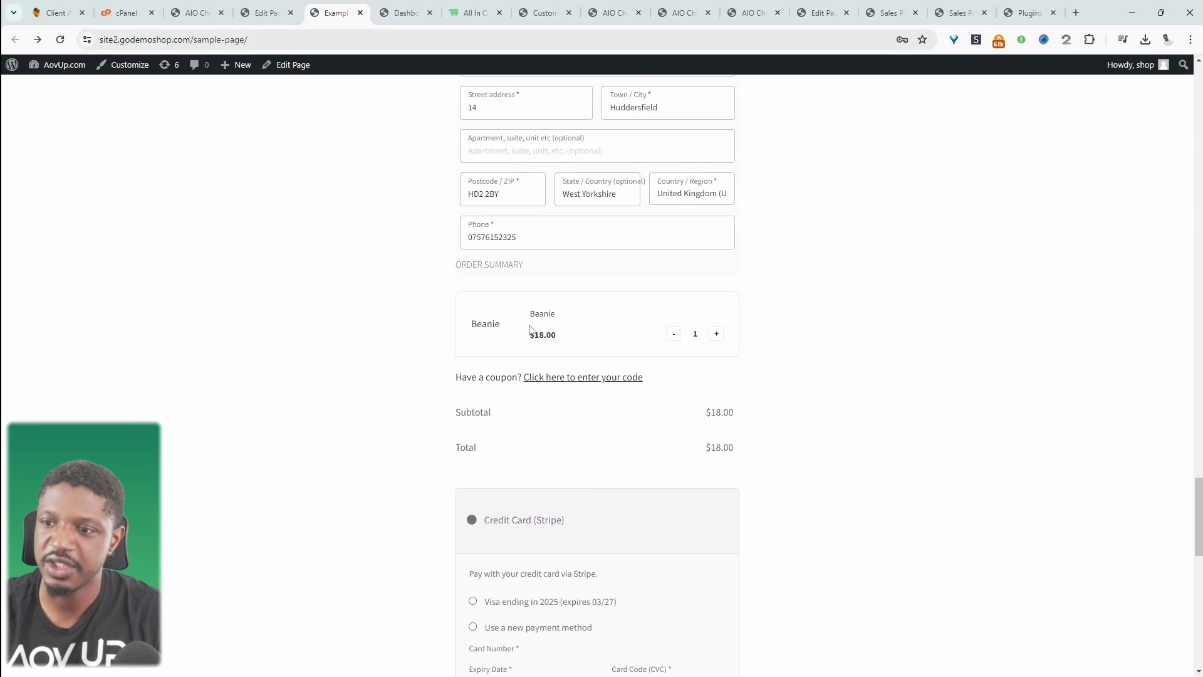
scroll(600, 312, up, 10)
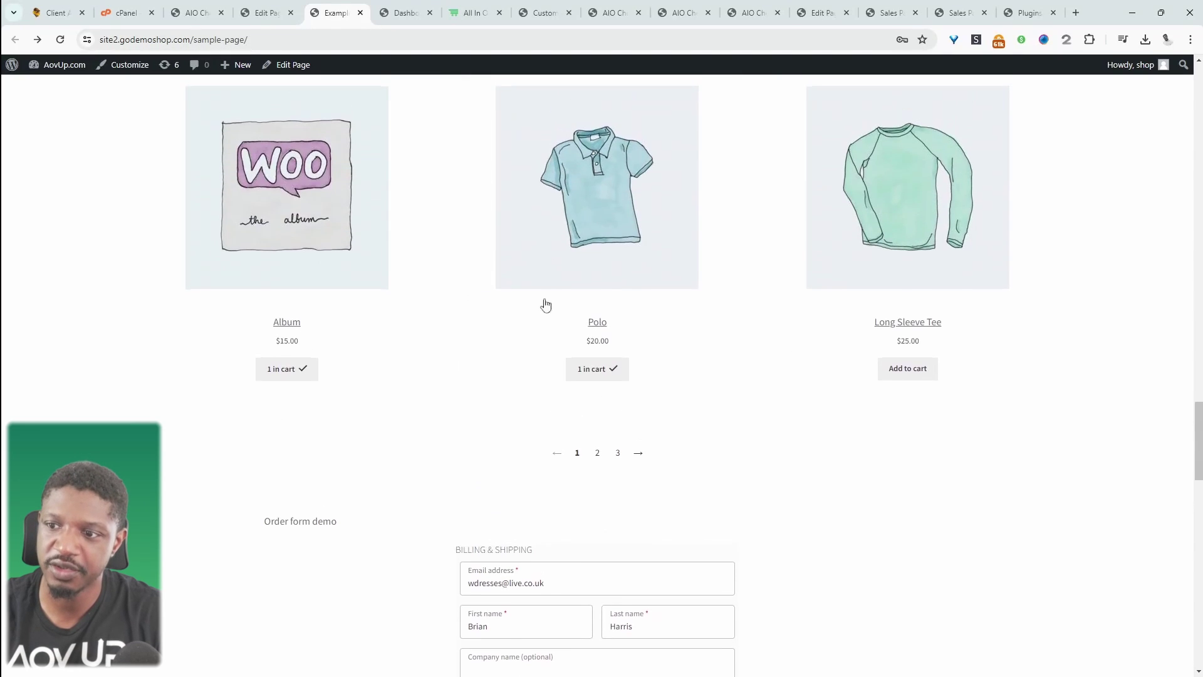
scroll(586, 315, down, 9)
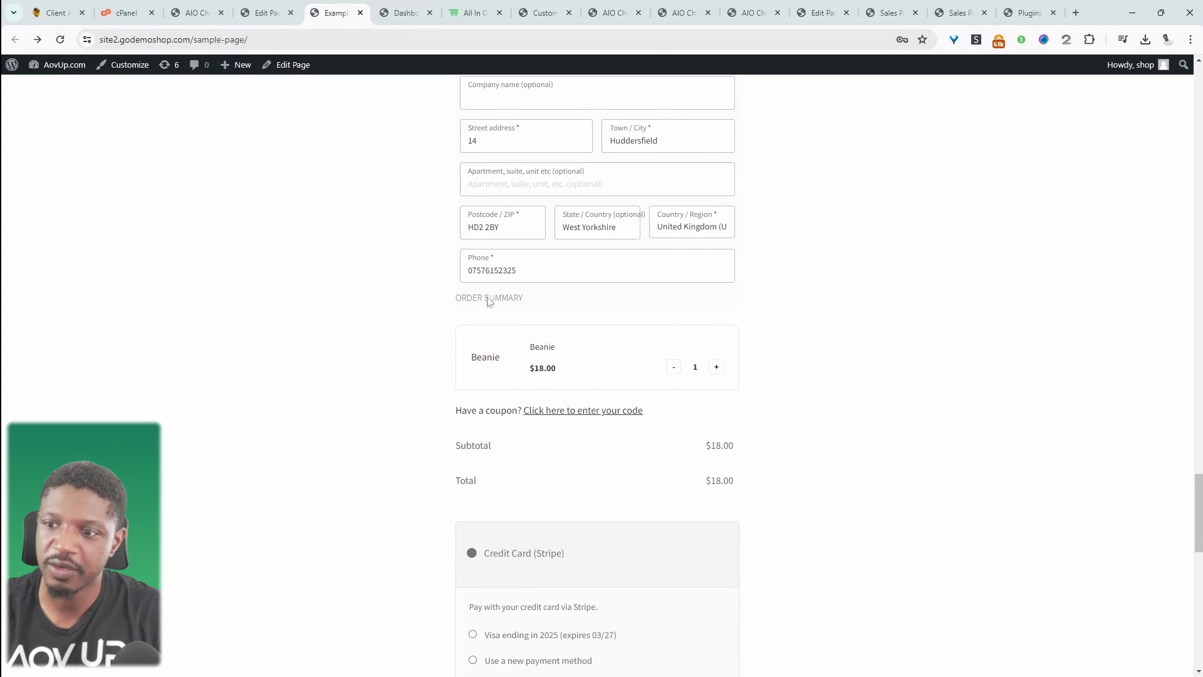
Reload the sales page and check the order summary lists four items totalling $71.00
click(61, 40)
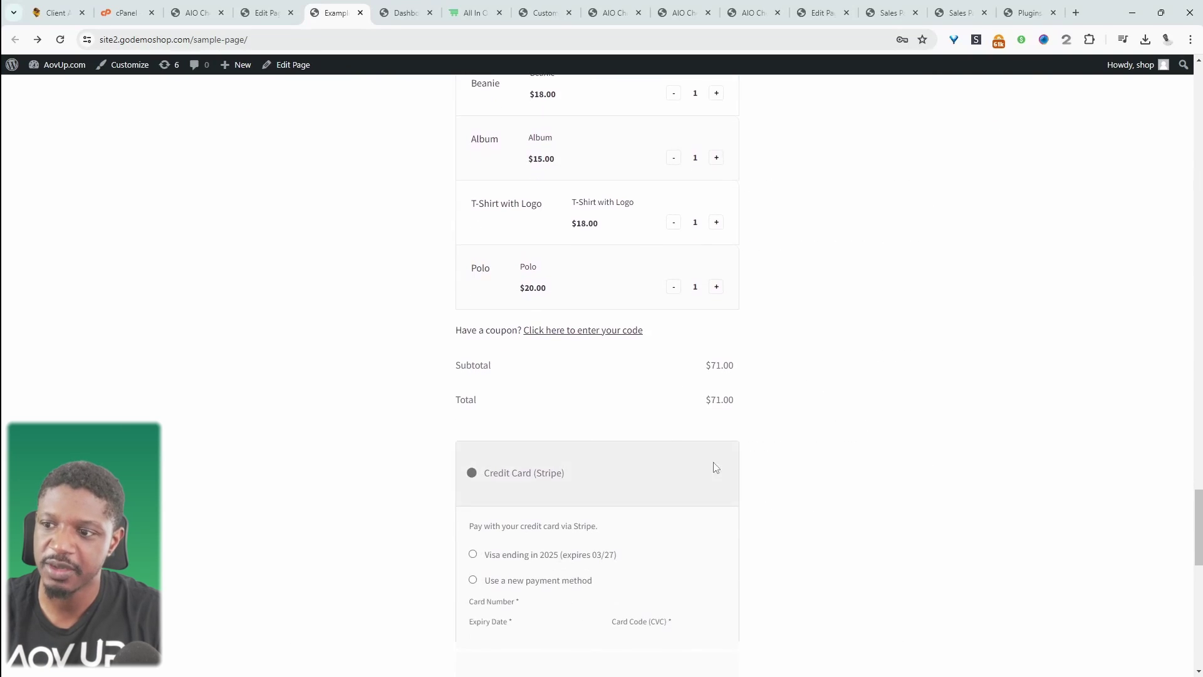
scroll(626, 376, up, 1)
scroll(768, 381, up, 2)
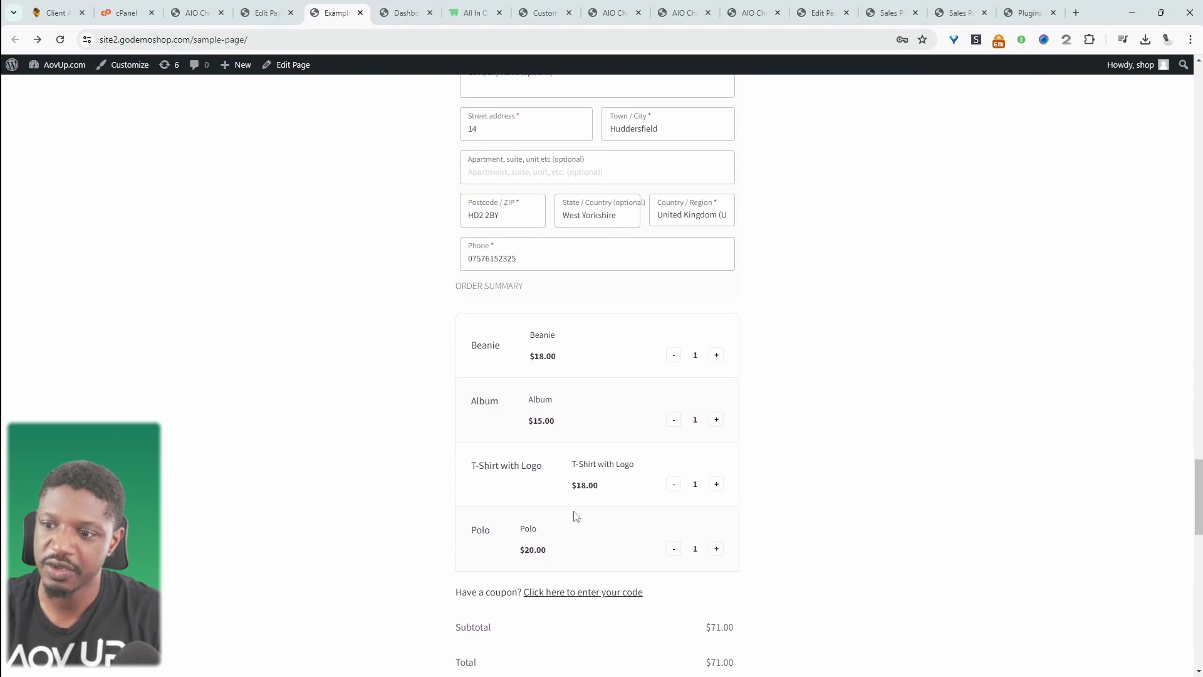
scroll(649, 264, up, 10)
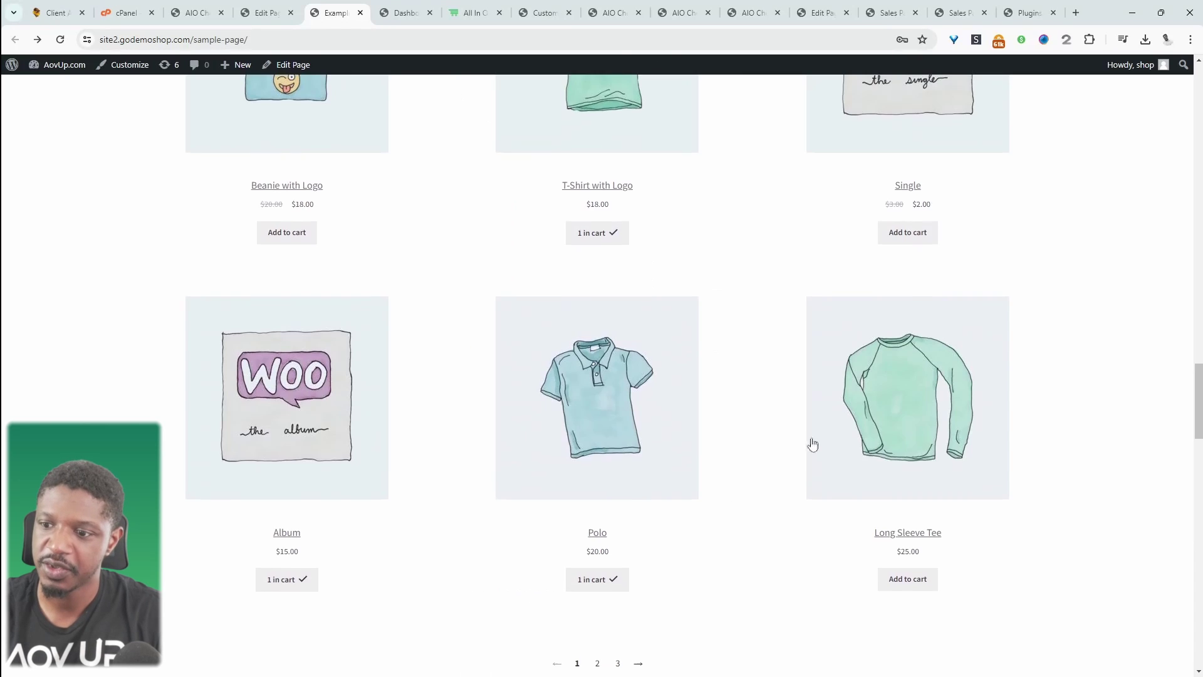
scroll(712, 328, down, 9)
scroll(695, 409, down, 5)
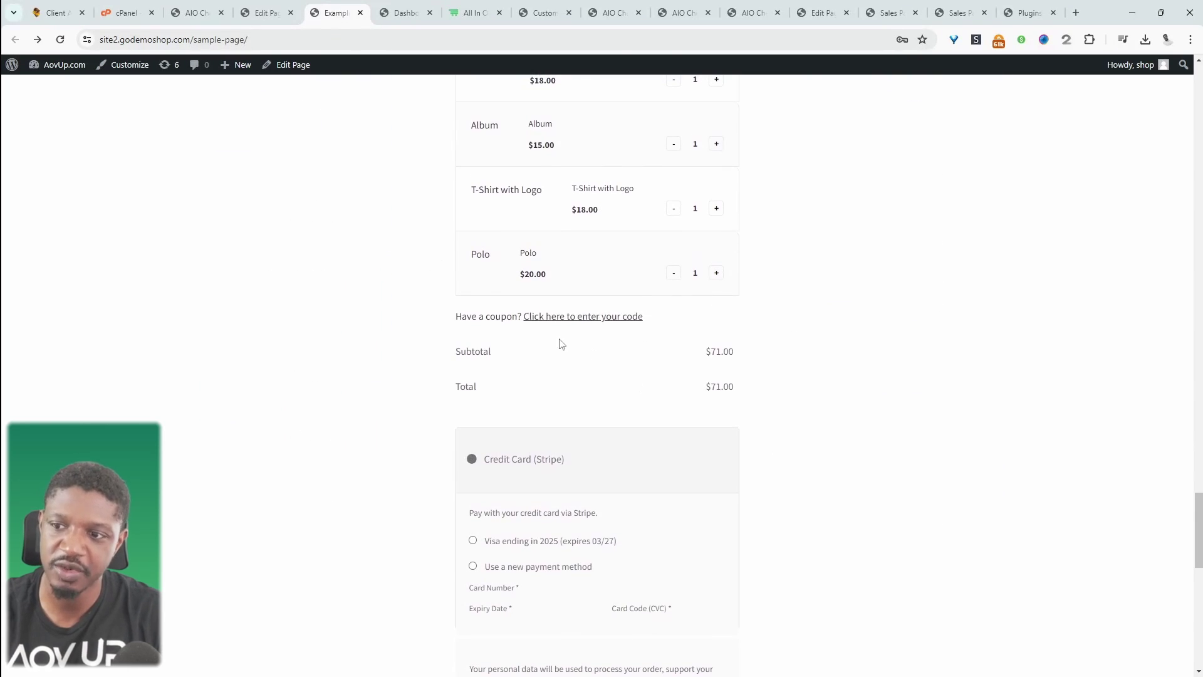